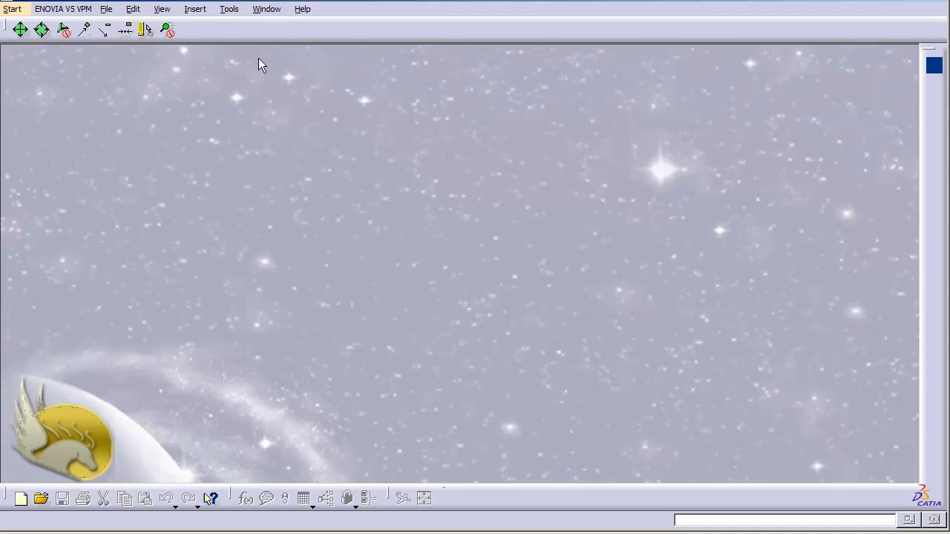
# - Review the Knowledge options of Parameters and Measure and the specification tree display options of Part Infrastructure
pyautogui.click(228, 12)
pyautogui.click(252, 140)
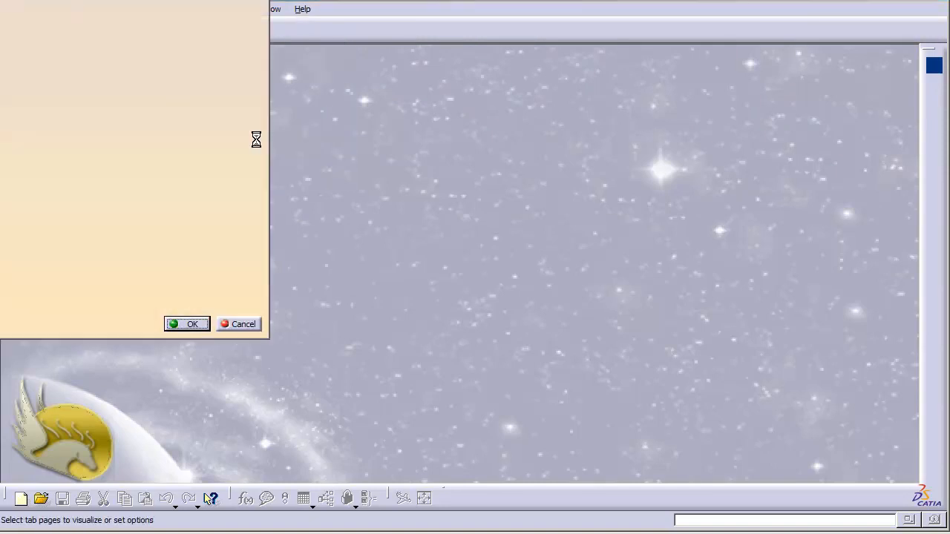
pyautogui.moveTo(0, 0); pyautogui.dragTo(351, 49)
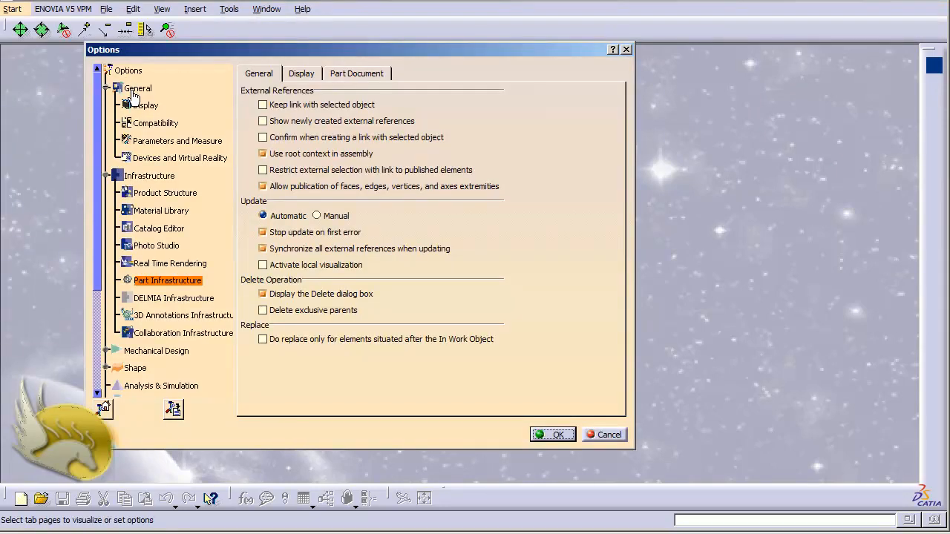
pyautogui.click(150, 141)
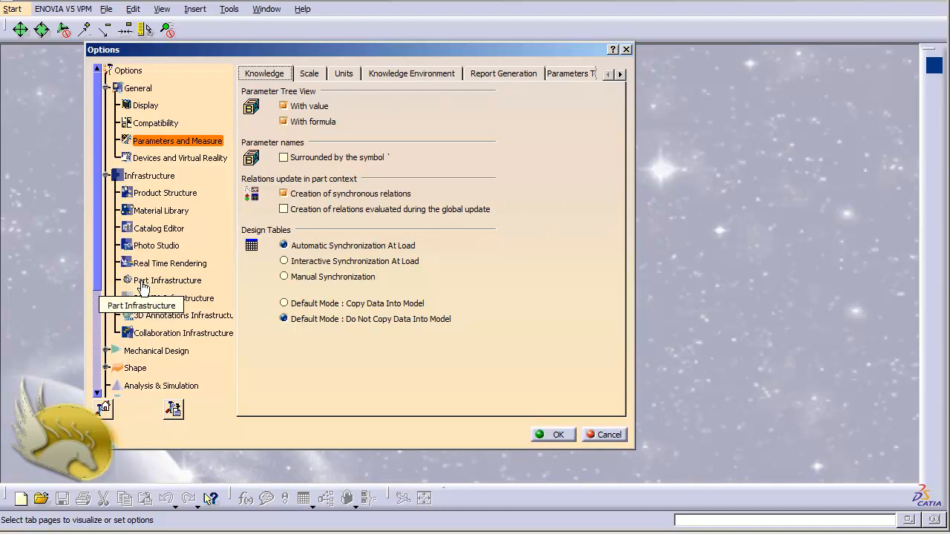
pyautogui.click(143, 288)
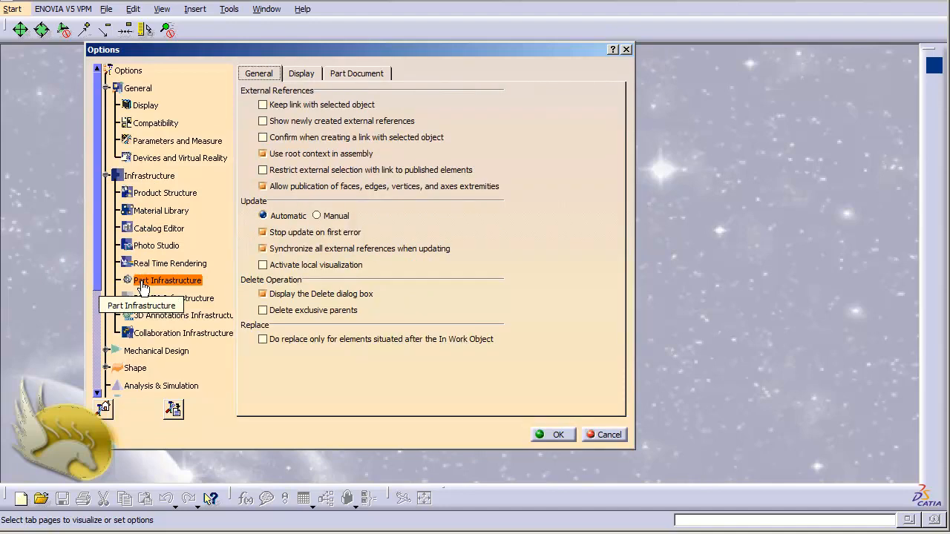
pyautogui.click(299, 73)
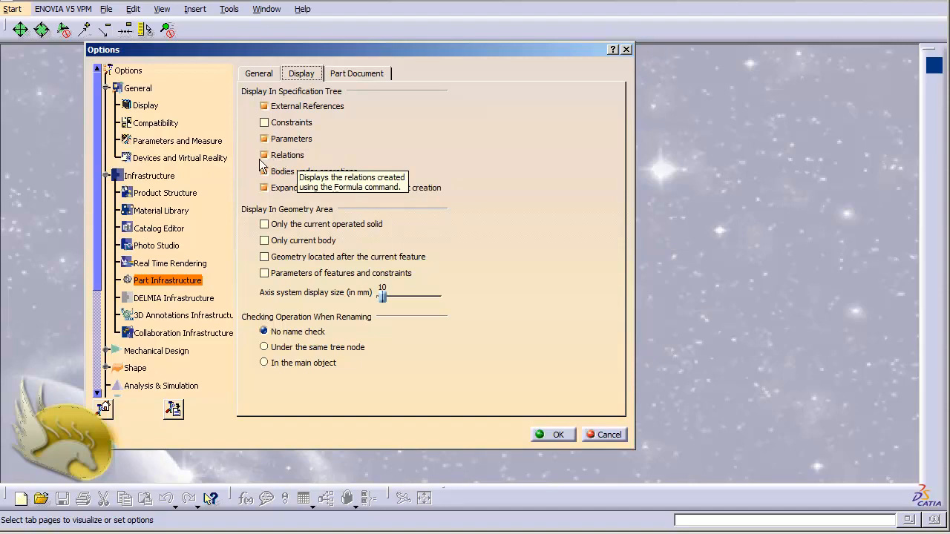
pyautogui.click(550, 438)
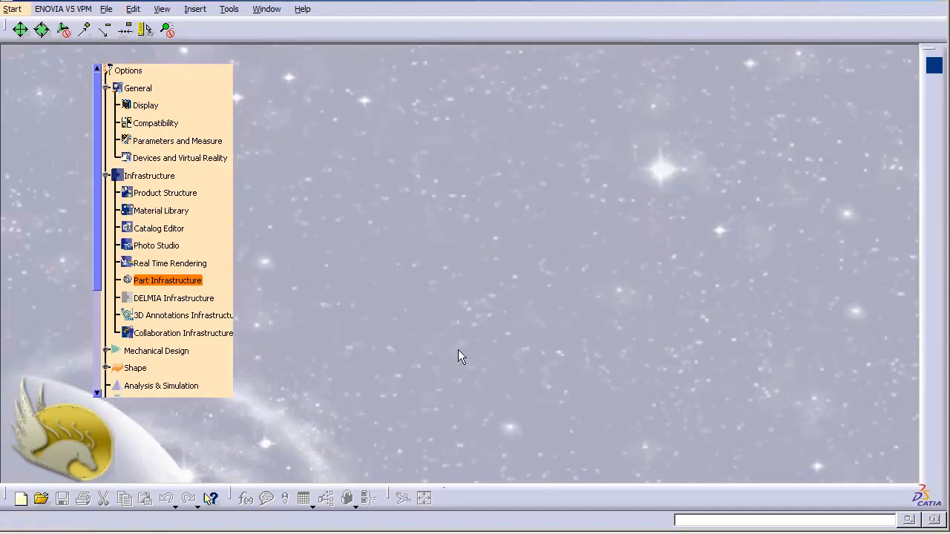
# - Create a new Part Design part named Part1 with hybrid design enabled
pyautogui.click(12, 9)
pyautogui.moveTo(60, 44)
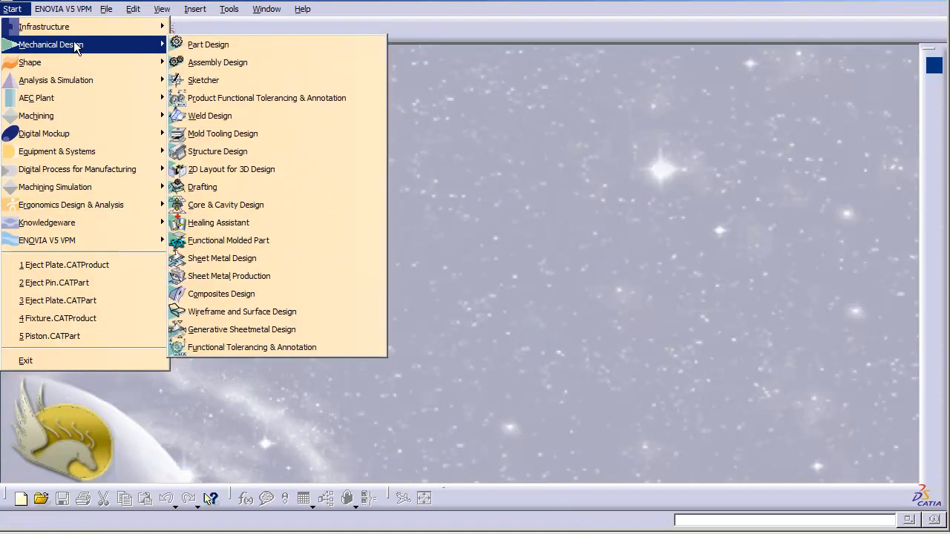
pyautogui.click(211, 44)
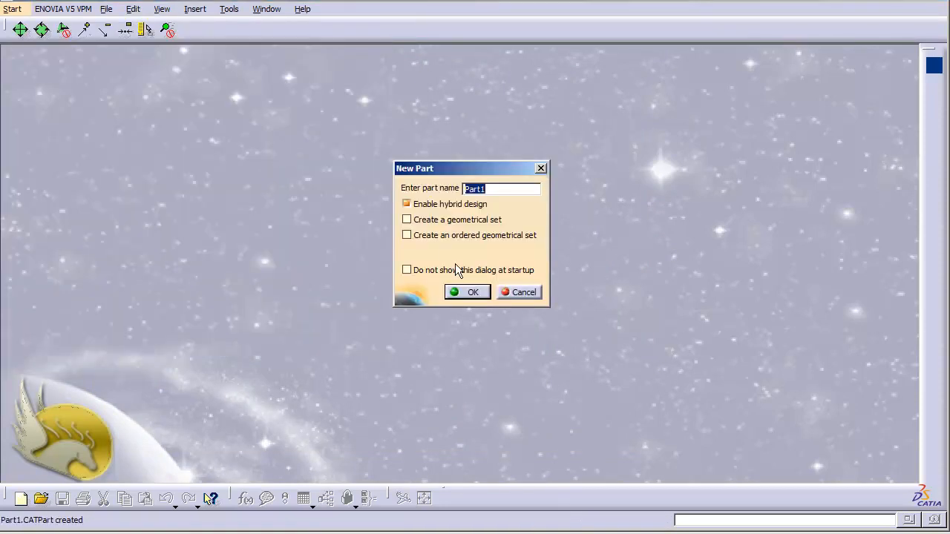
pyautogui.click(460, 291)
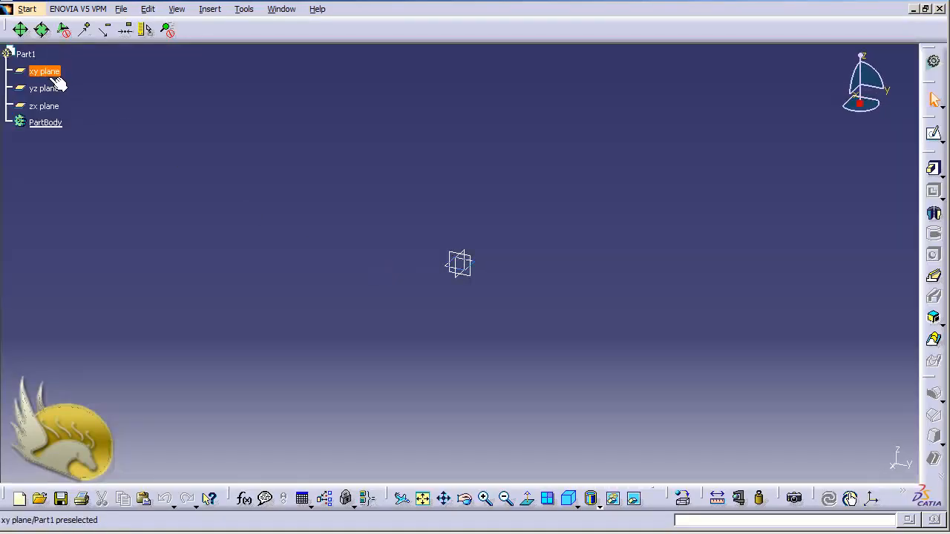
# - Sketch a rectangle about 200 mm wide and 90 mm high around the origin on the xy plane
pyautogui.click(55, 80)
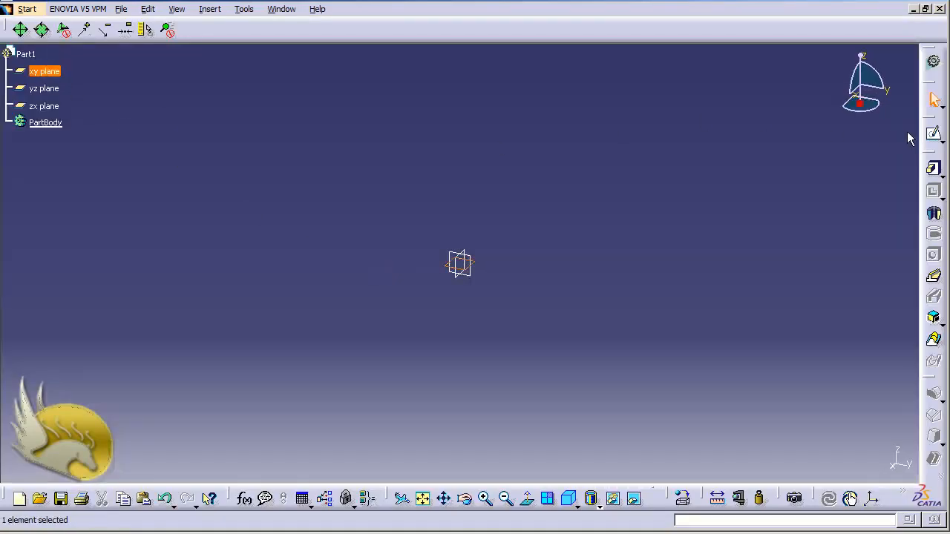
pyautogui.click(934, 133)
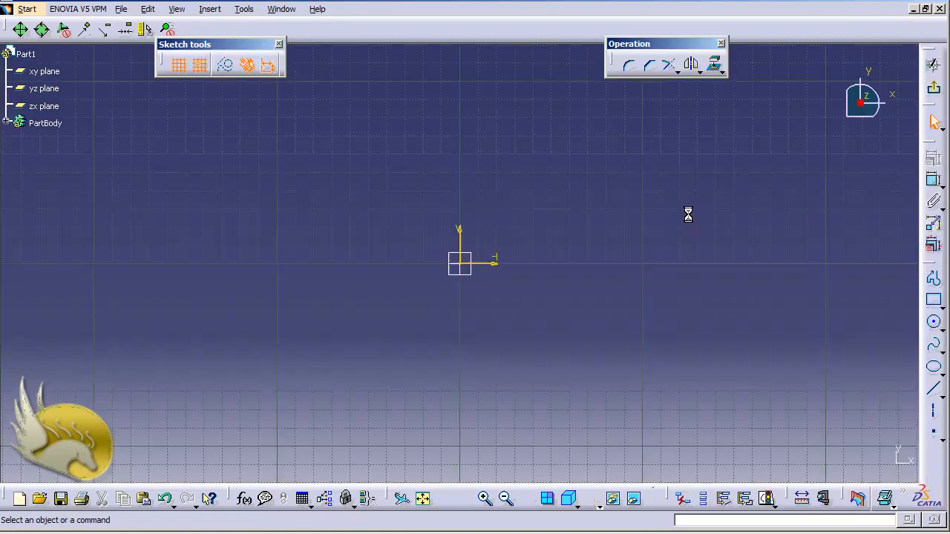
pyautogui.click(933, 301)
pyautogui.click(331, 172)
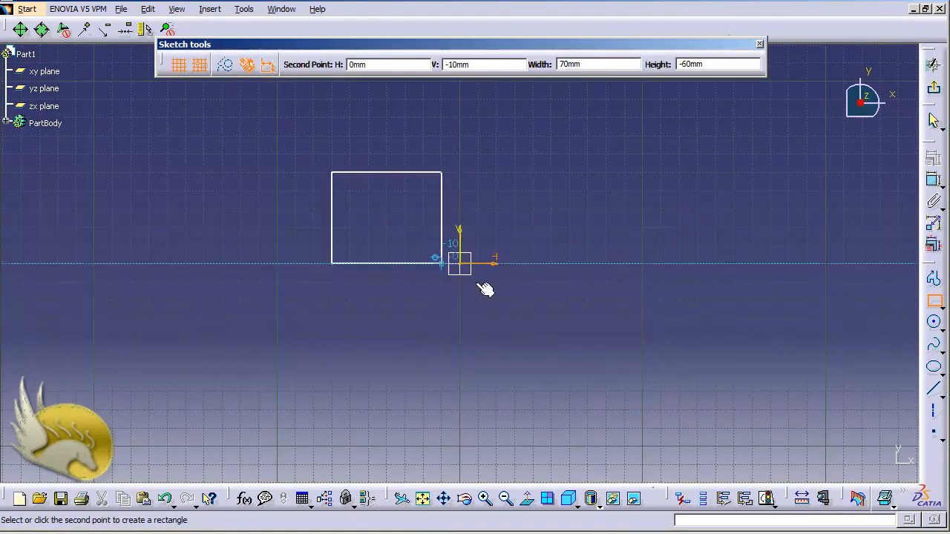
pyautogui.click(701, 340)
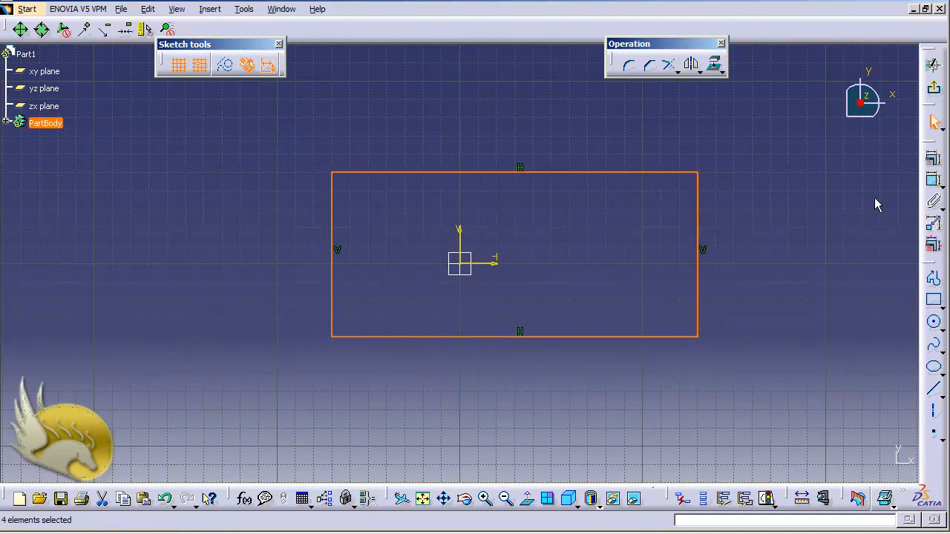
# - Dimension the length of the rectangle's upper edge, placing the dimension above it
pyautogui.click(933, 181)
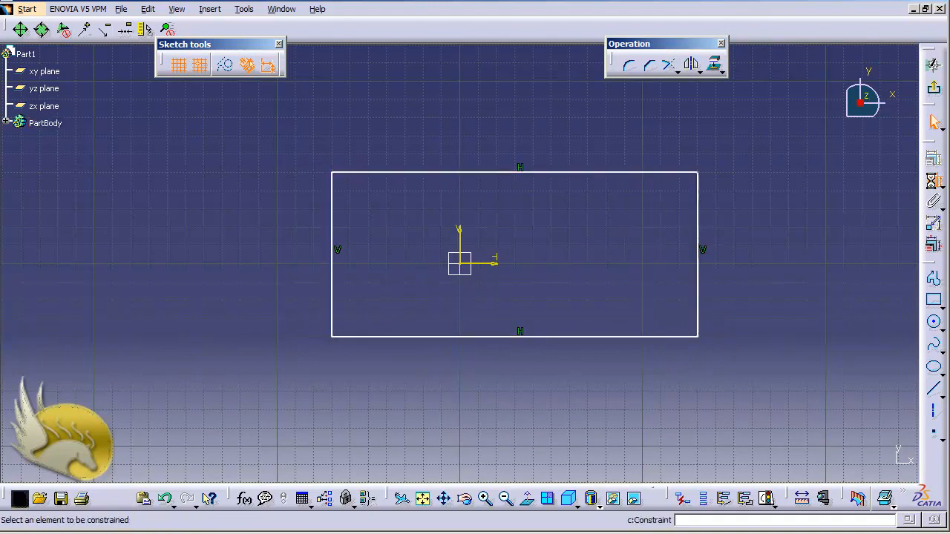
pyautogui.click(628, 172)
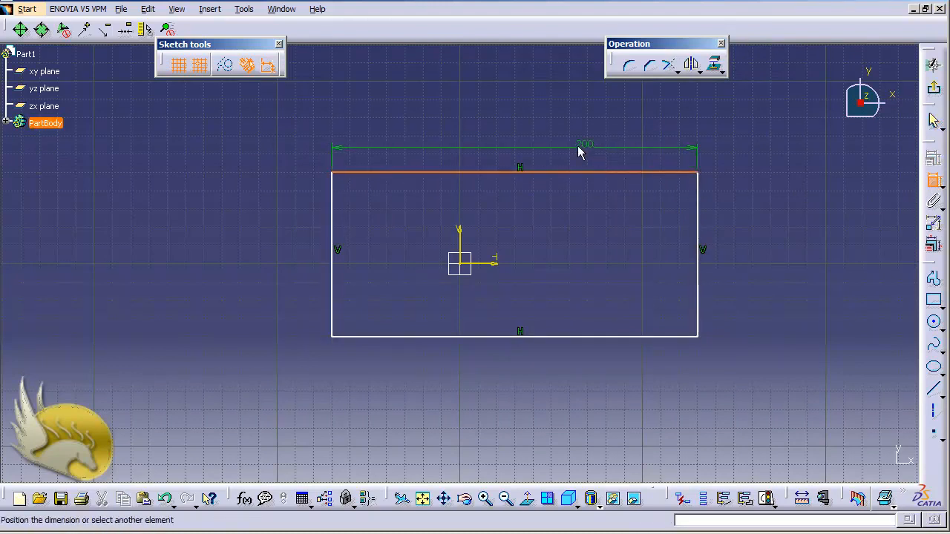
pyautogui.click(528, 134)
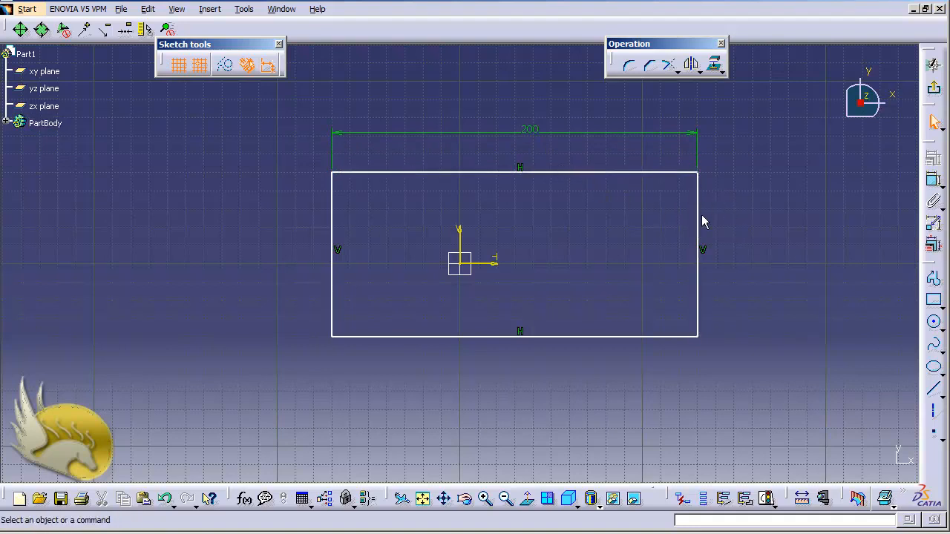
pyautogui.rightClick(531, 135)
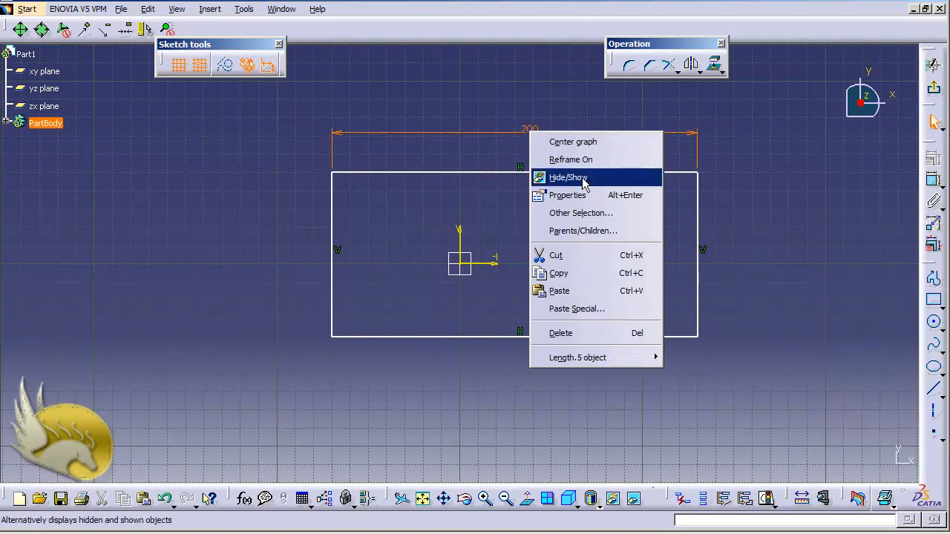
pyautogui.moveTo(620, 360)
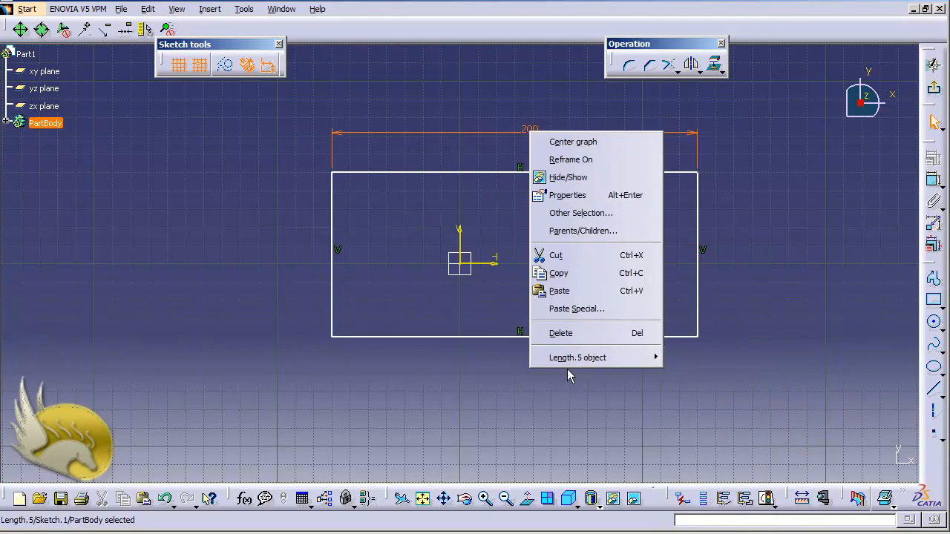
pyautogui.click(394, 292)
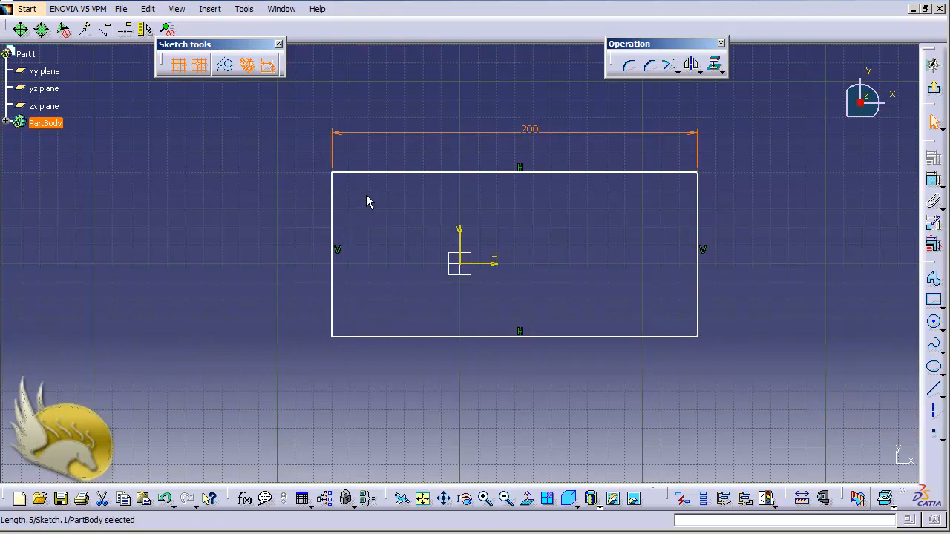
# - Expand PartBody and Sketch.1 in the specification tree to list the sketch's geometry and constraints
pyautogui.click(5, 123)
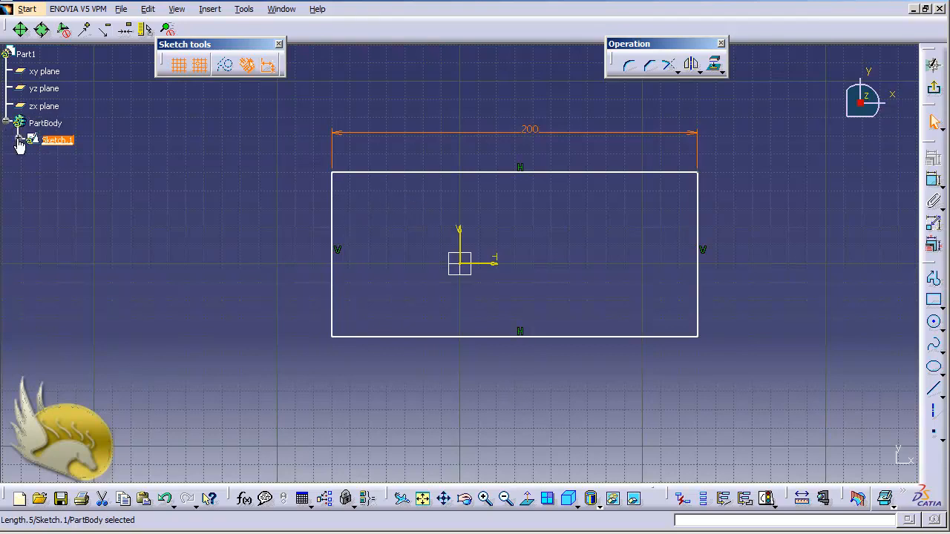
pyautogui.click(19, 140)
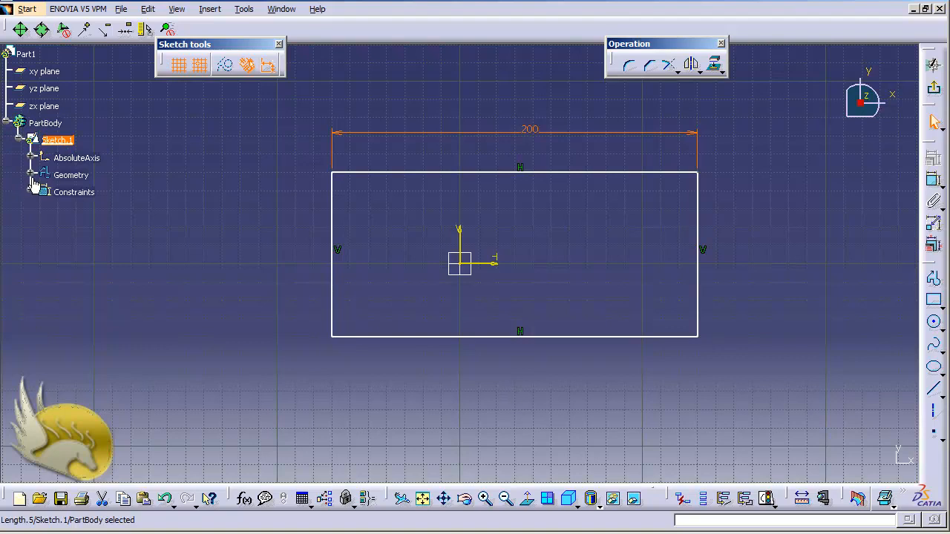
pyautogui.click(30, 175)
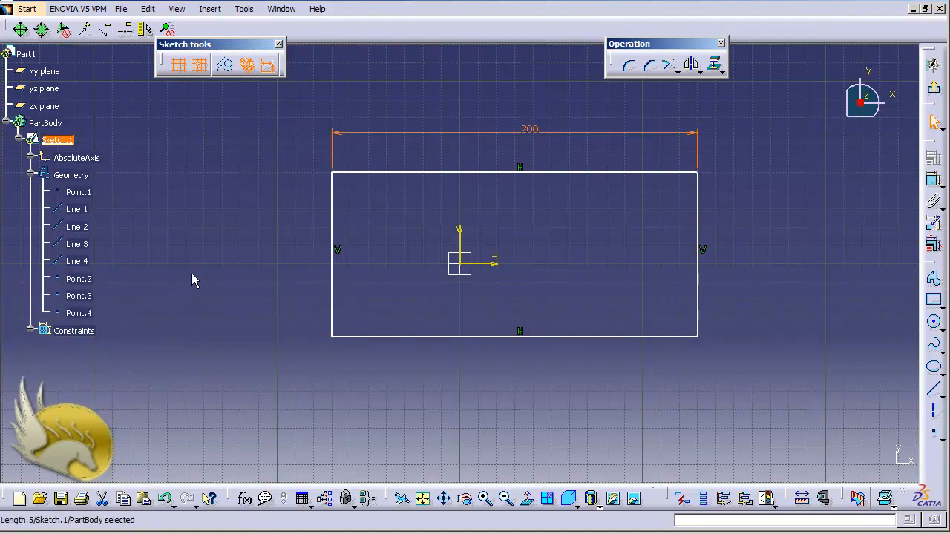
pyautogui.click(31, 331)
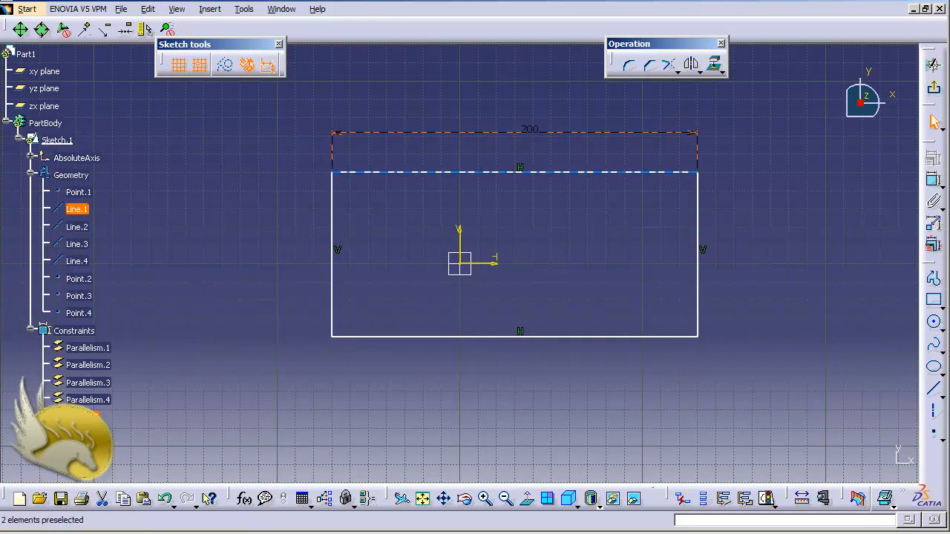
# - Set the upper edge's length constraint to Name Display, selecting it among the sketch's constraints in the tree
pyautogui.click(93, 416)
pyautogui.rightClick(85, 417)
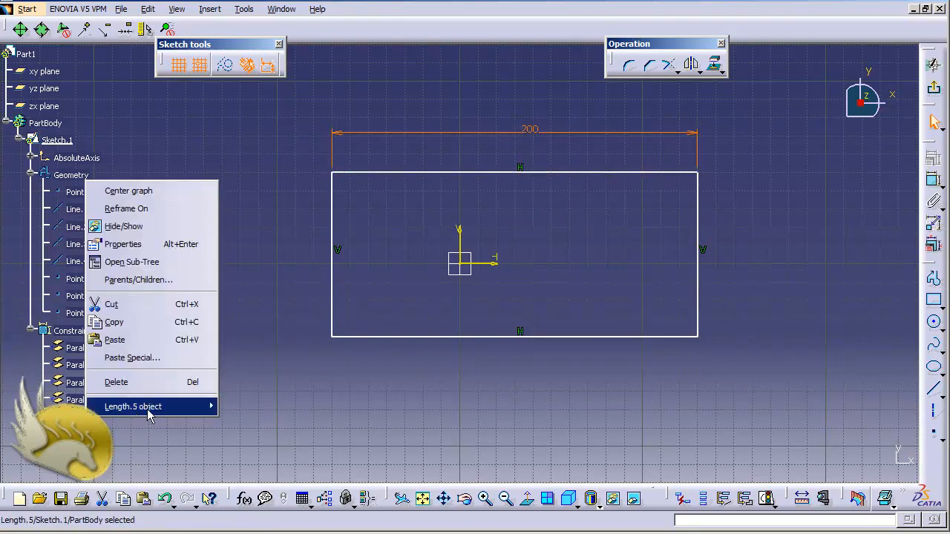
pyautogui.moveTo(148, 414)
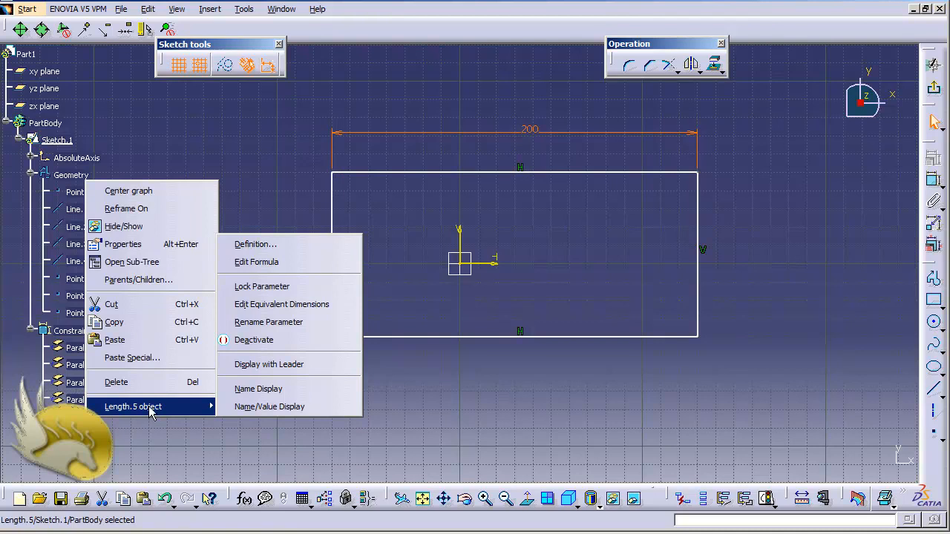
pyautogui.click(264, 395)
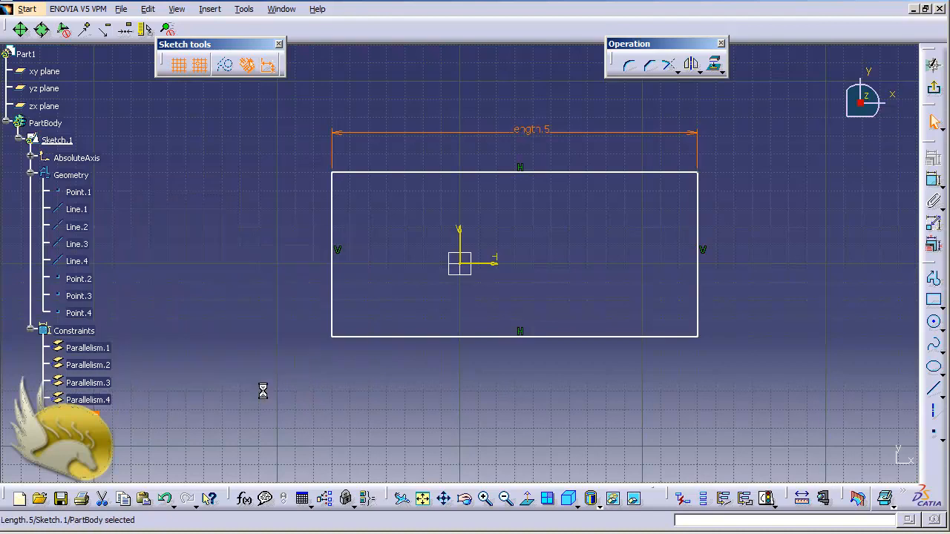
# - Switch the upper edge's length dimension to Name/Value Display
pyautogui.rightClick(526, 135)
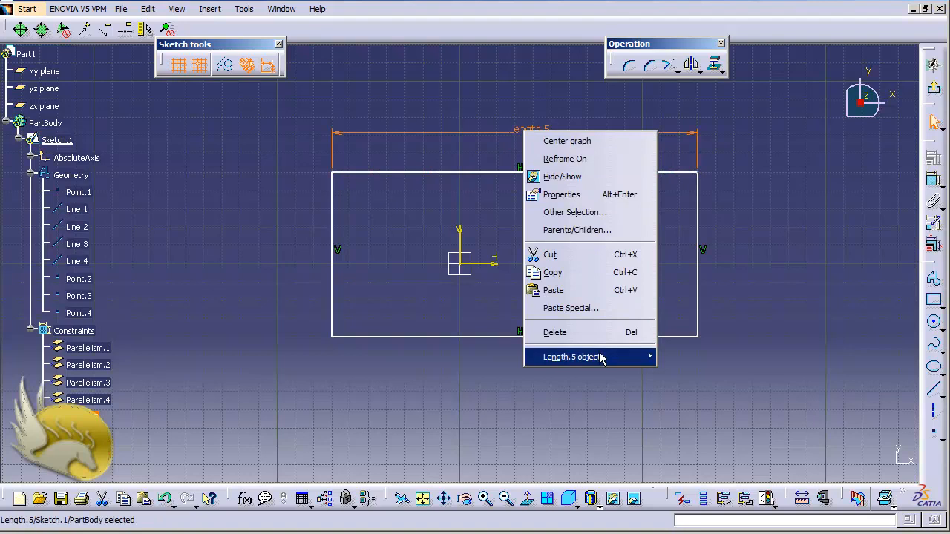
pyautogui.moveTo(603, 359)
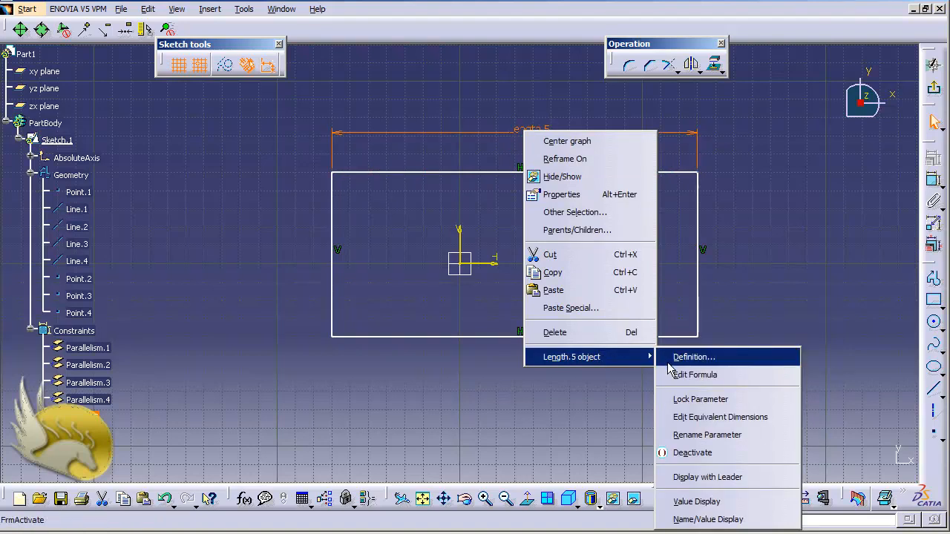
pyautogui.click(724, 520)
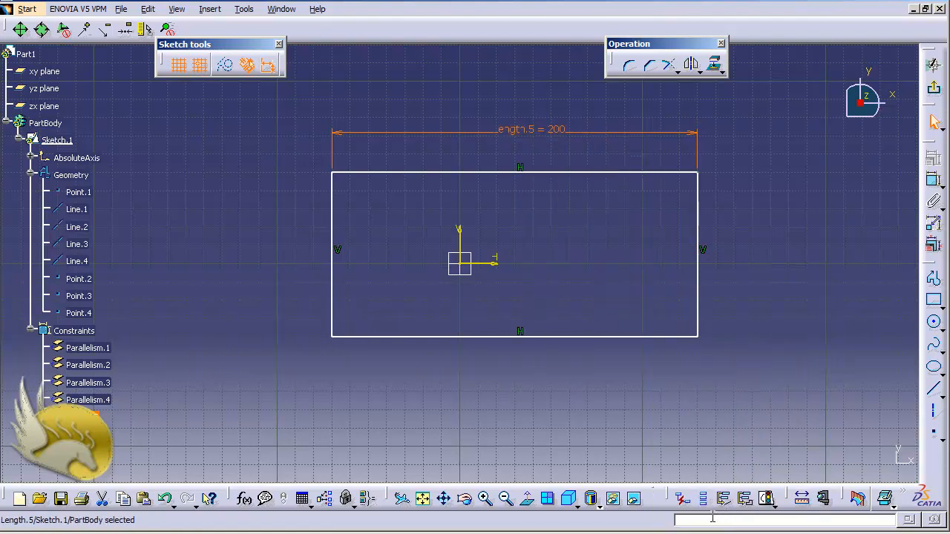
# - Rename the upper edge's length constraint to Width through its feature properties
pyautogui.rightClick(524, 134)
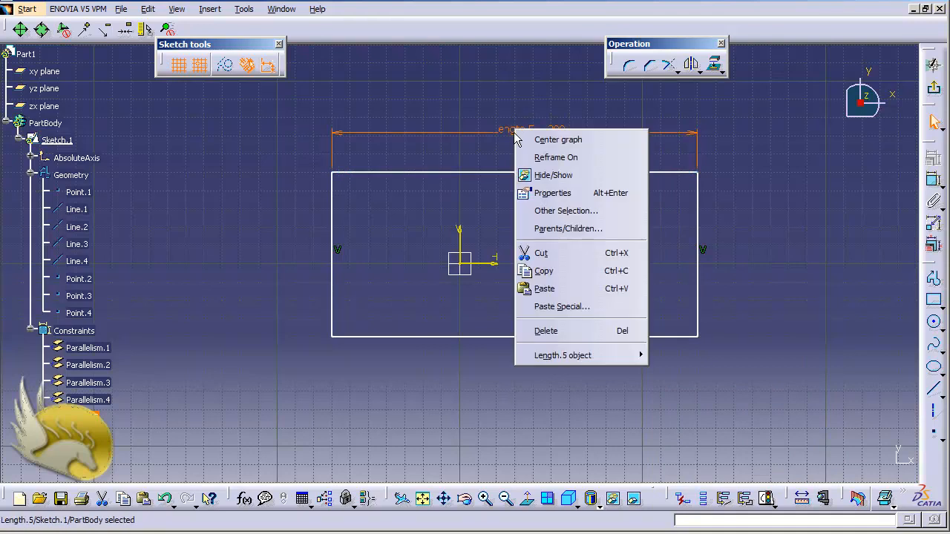
pyautogui.click(553, 191)
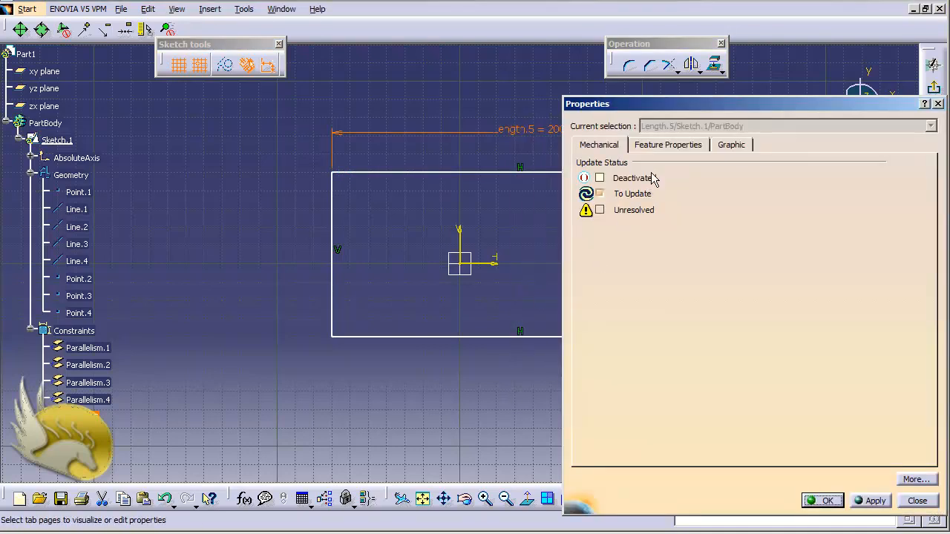
pyautogui.click(652, 146)
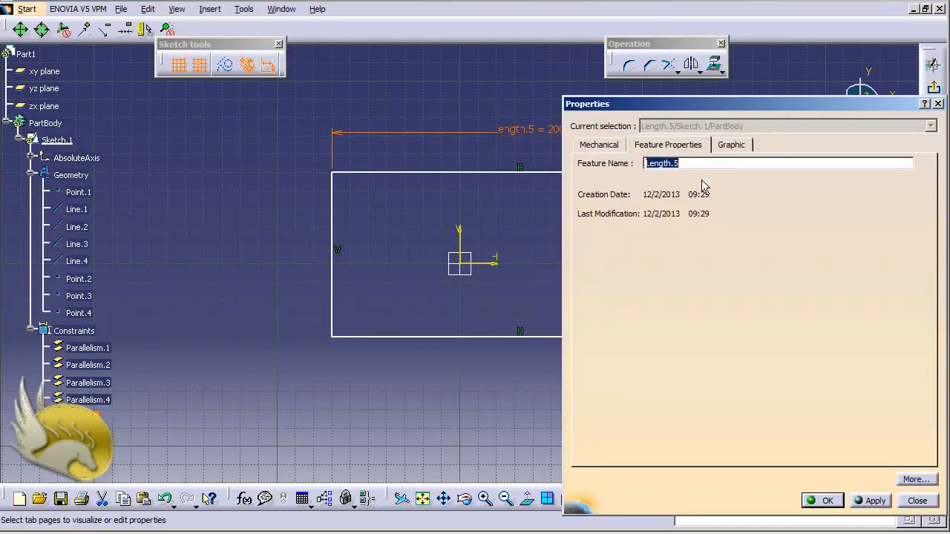
pyautogui.write('Width')
pyautogui.press('Return')
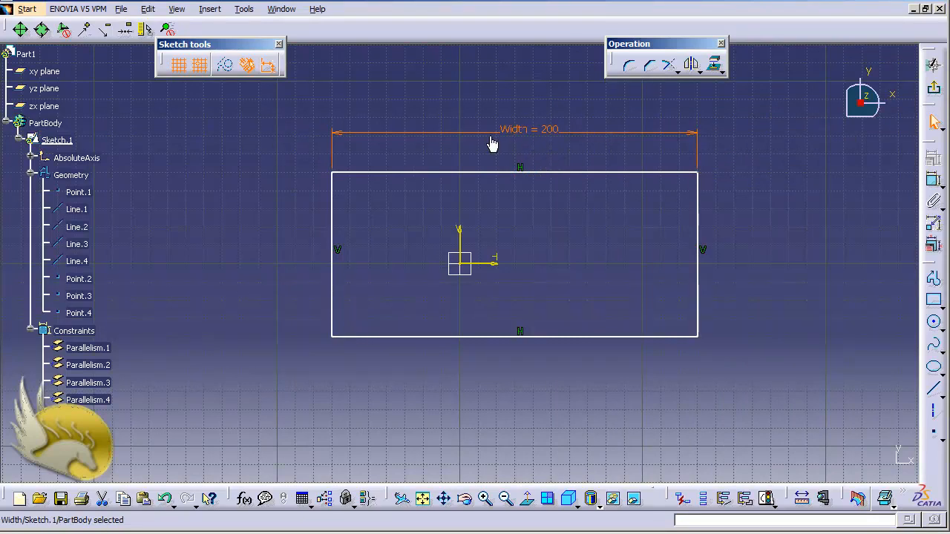
pyautogui.click(544, 136)
# - Dimension the length of the rectangle's right vertical edge, placing the dimension outside the rectangle
pyautogui.click(930, 182)
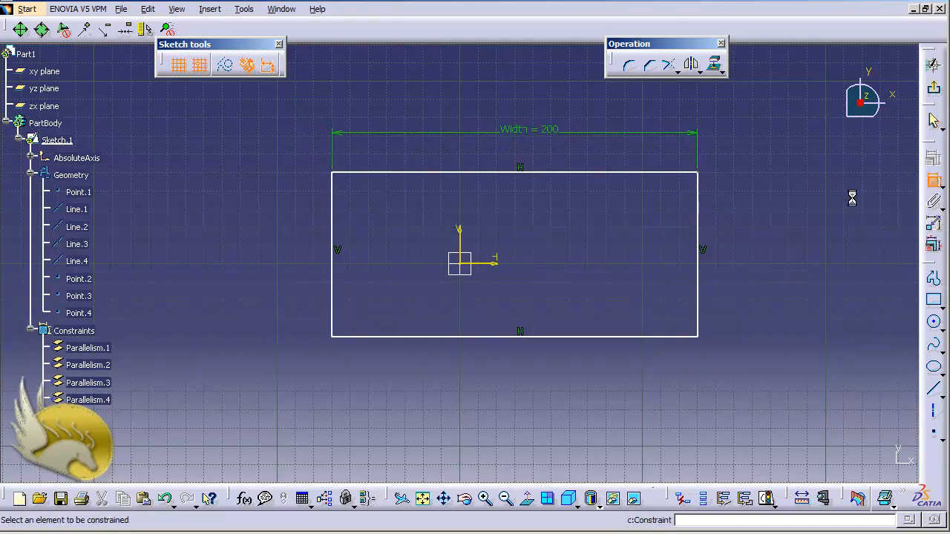
pyautogui.click(699, 211)
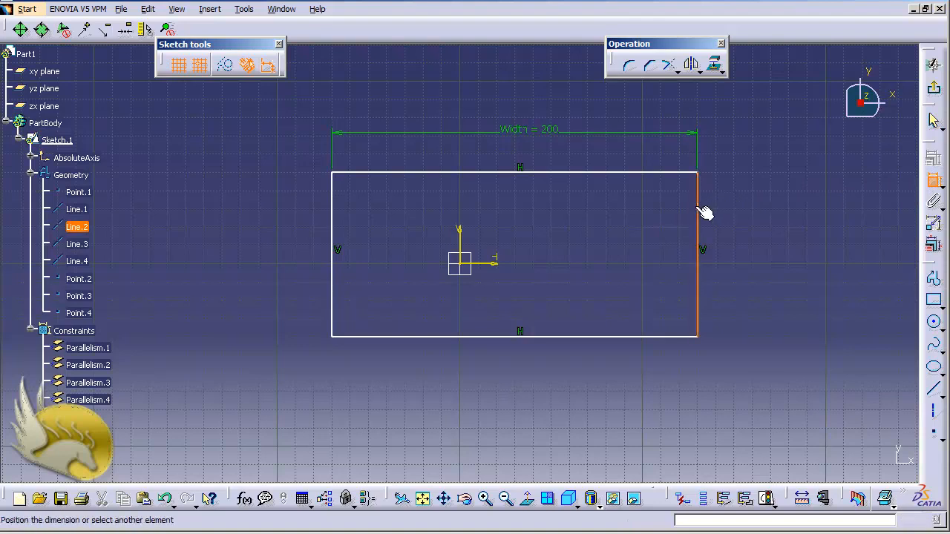
pyautogui.click(738, 226)
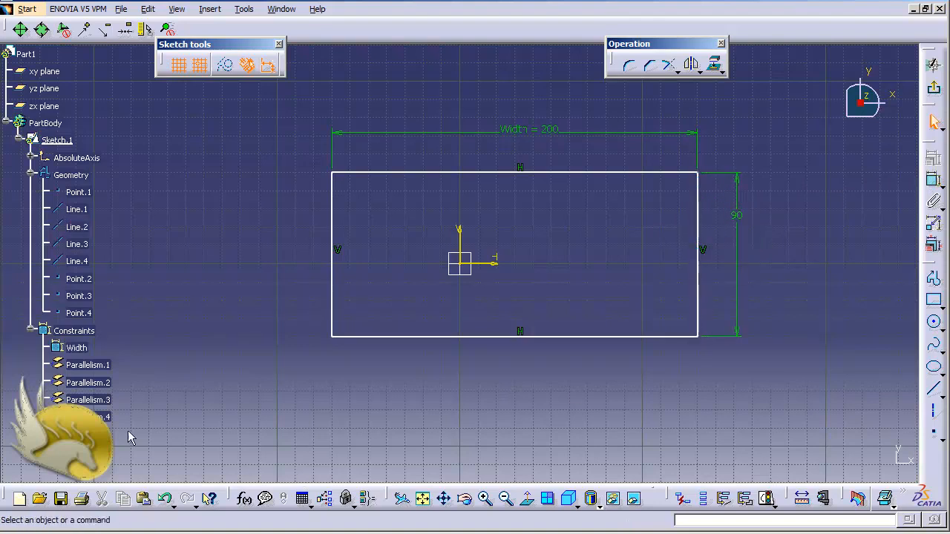
# - Rename the right edge's length constraint to Height through its feature properties
pyautogui.rightClick(97, 432)
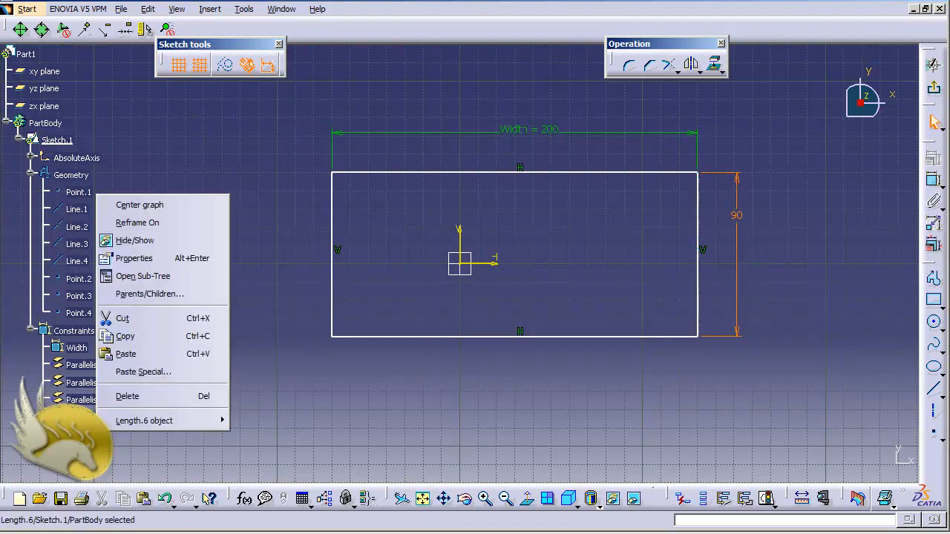
pyautogui.click(192, 256)
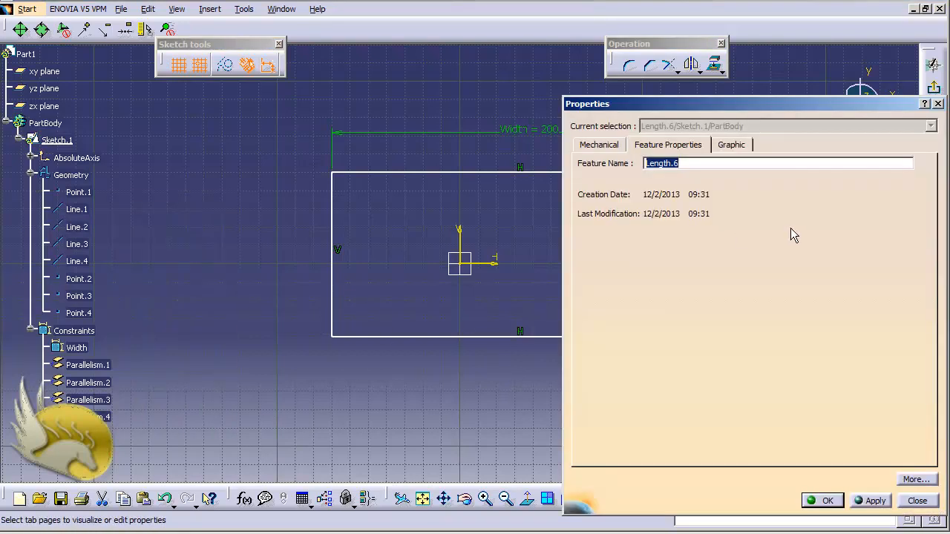
pyautogui.write('Height')
pyautogui.press('Return')
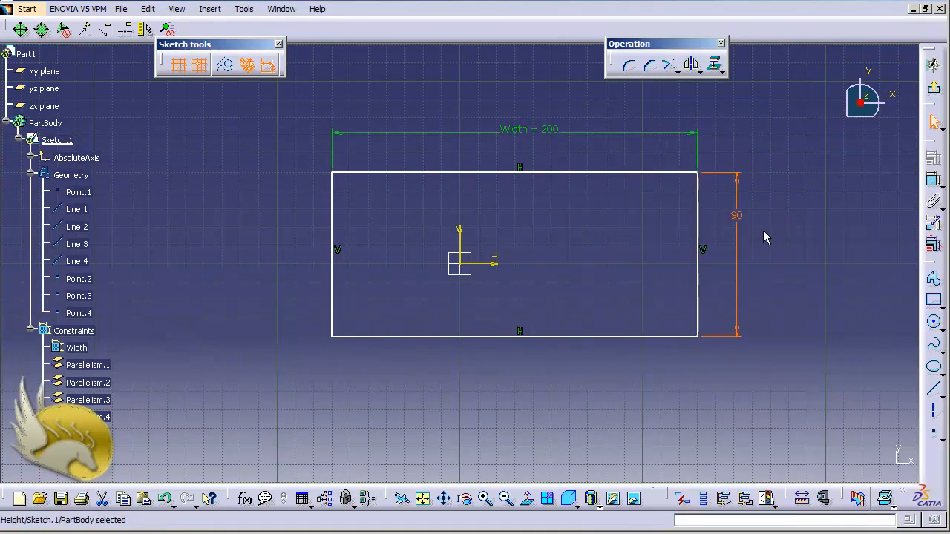
# - Switch the right edge's length dimension to Name/Value Display
pyautogui.rightClick(738, 217)
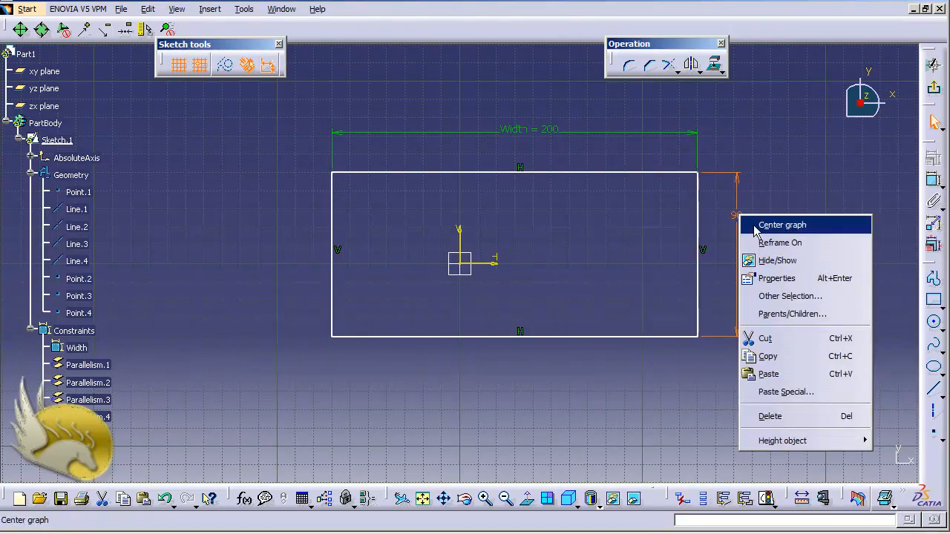
pyautogui.moveTo(827, 443)
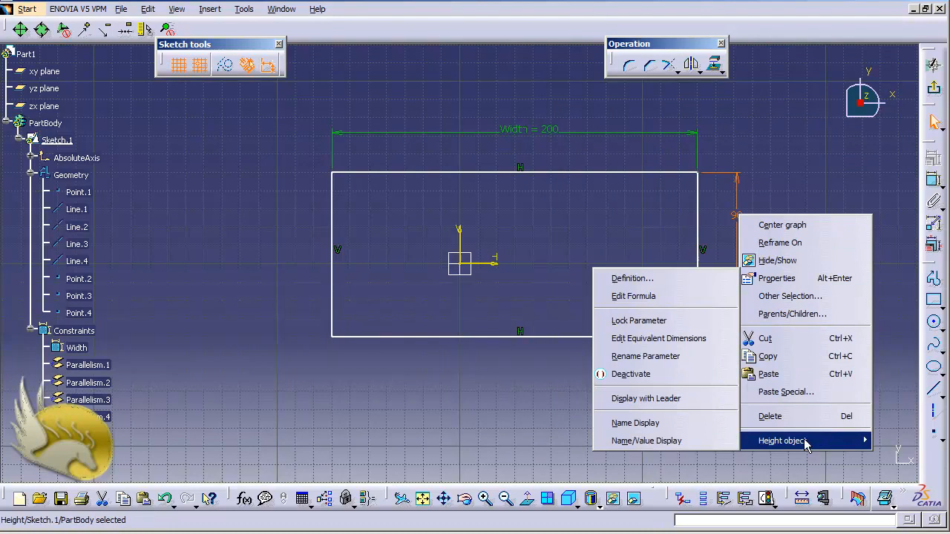
pyautogui.click(694, 442)
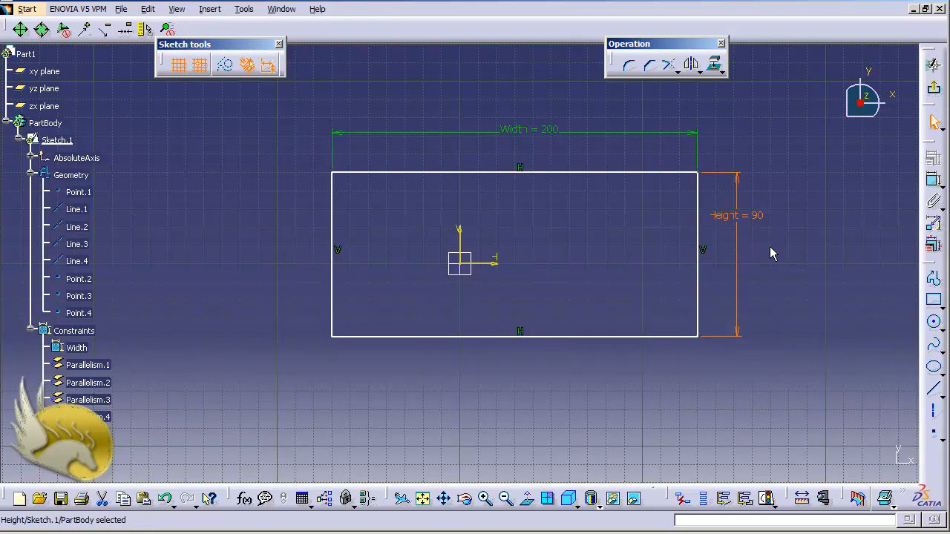
# - Open the formula editor for the Height dimension
pyautogui.rightClick(741, 222)
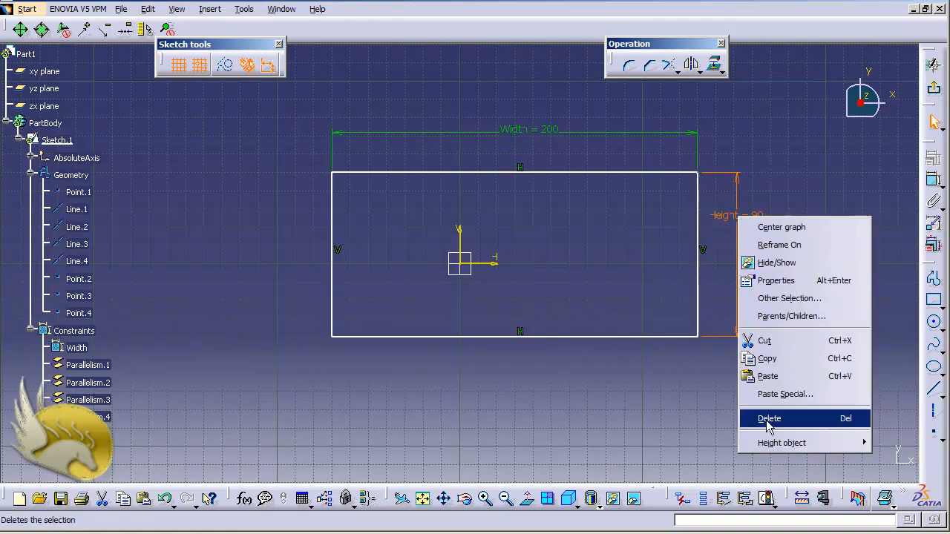
pyautogui.moveTo(772, 444)
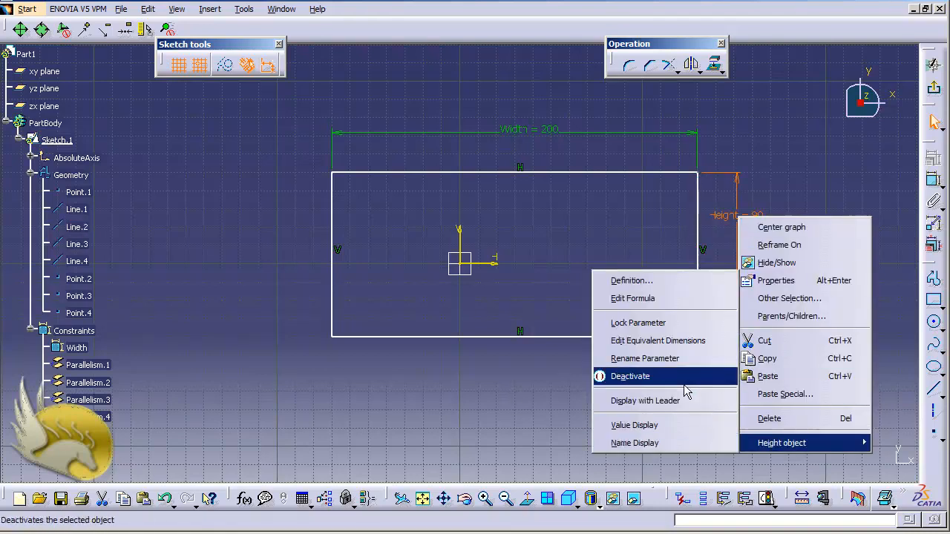
pyautogui.click(656, 300)
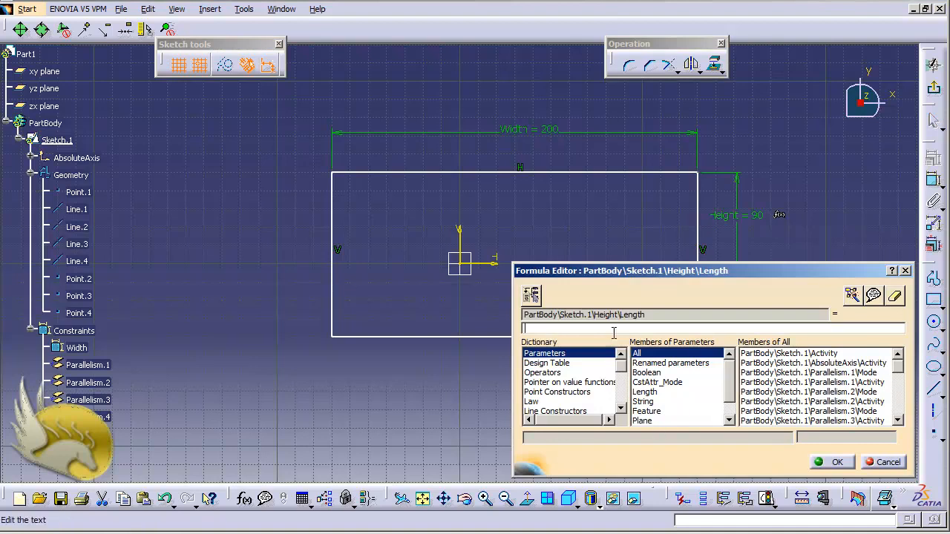
# - Examine the formula's target parameter and the sketch parameters offered under Constraint, ending with All parameters listed
pyautogui.moveTo(663, 314); pyautogui.dragTo(512, 307)
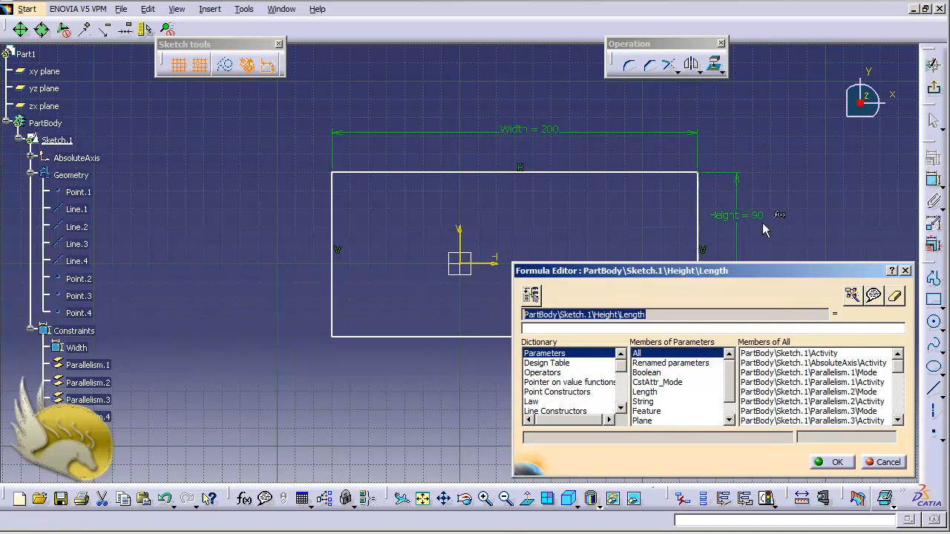
pyautogui.click(628, 328)
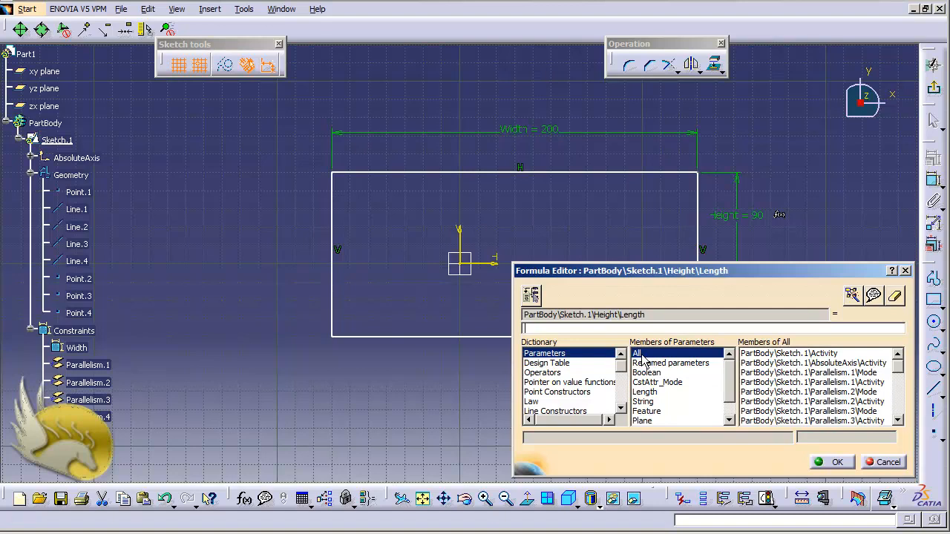
pyautogui.click(727, 396)
pyautogui.click(728, 396)
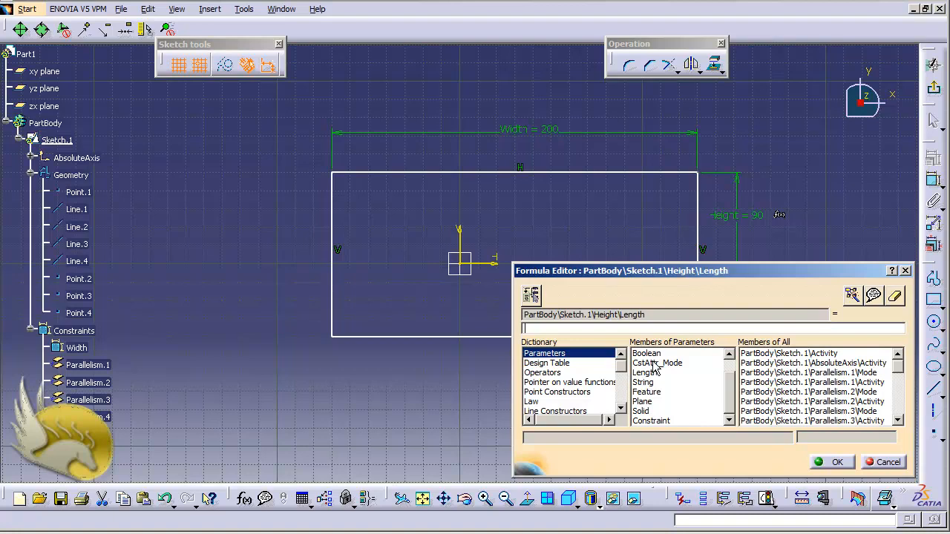
pyautogui.click(653, 421)
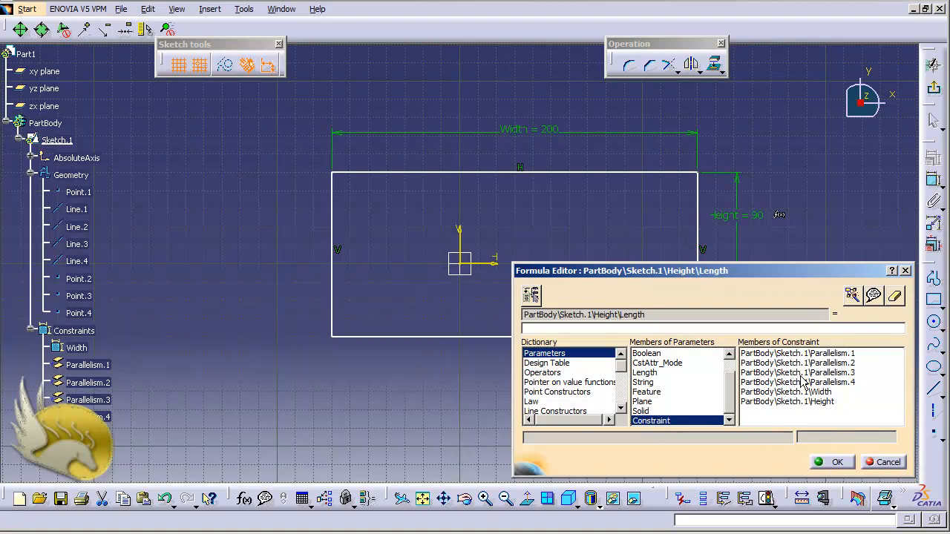
pyautogui.moveTo(728, 399); pyautogui.dragTo(731, 365)
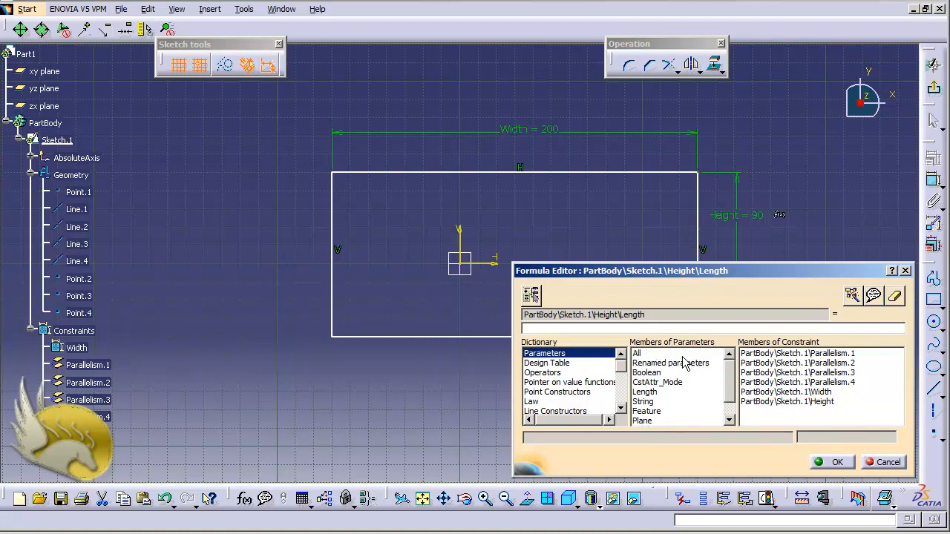
pyautogui.click(640, 354)
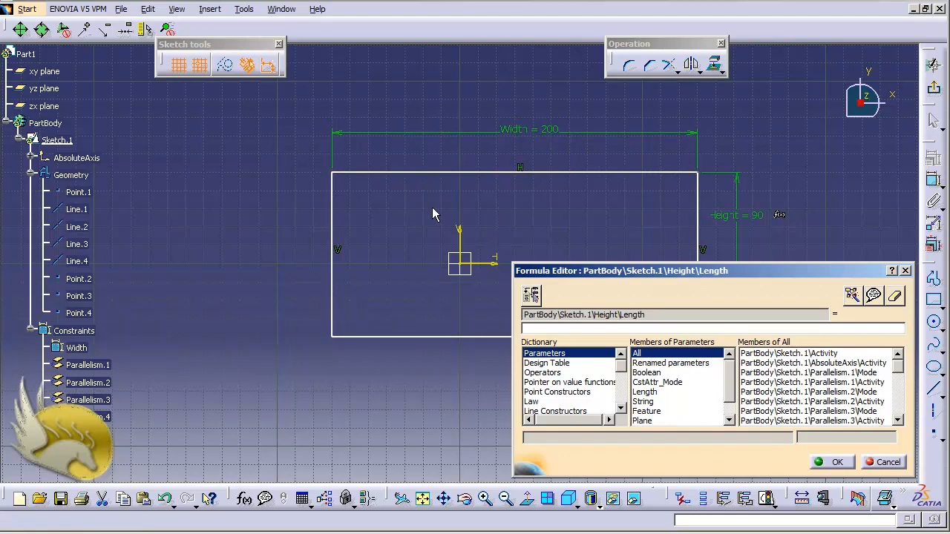
# - Insert the Width dimension's length parameter from the sketch into the Height formula
pyautogui.click(533, 133)
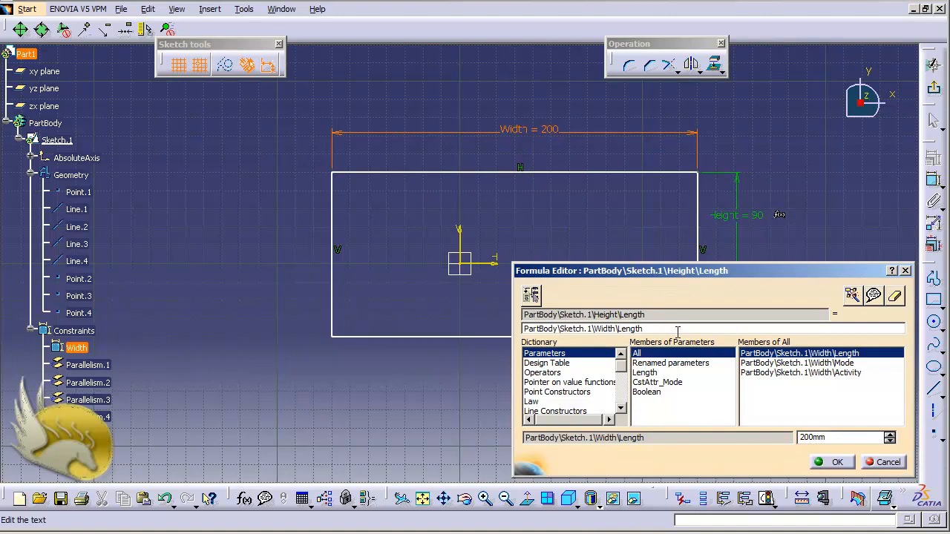
pyautogui.click(651, 331)
pyautogui.press('BackSpace')
# - Examine the Operators, String, Math and Units members available in the formula dictionary
pyautogui.click(546, 374)
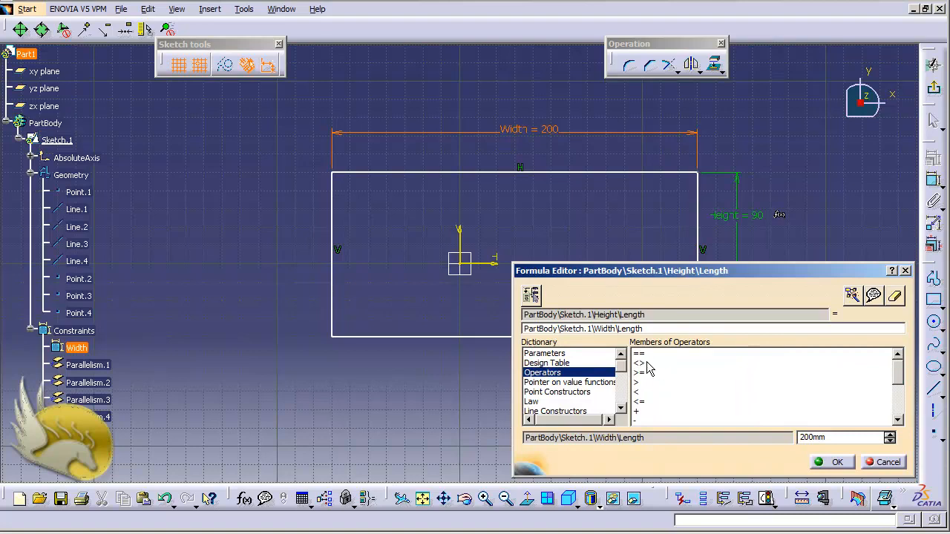
pyautogui.moveTo(899, 375); pyautogui.dragTo(861, 389)
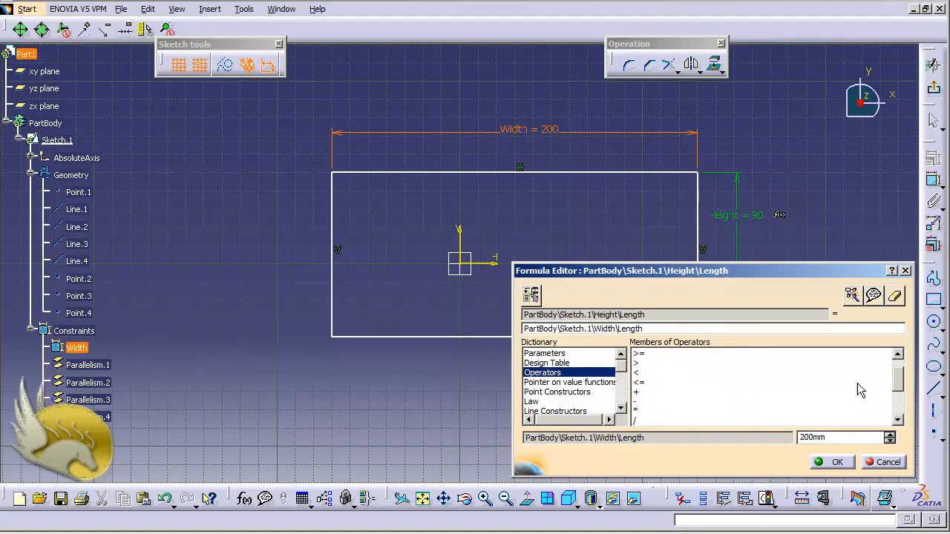
pyautogui.click(622, 408)
pyautogui.click(621, 408)
pyautogui.click(621, 407)
pyautogui.click(621, 408)
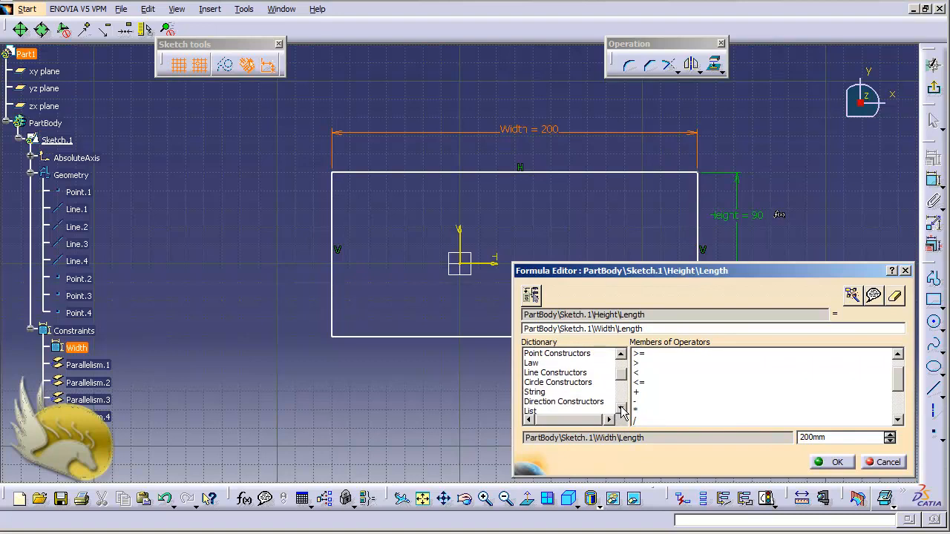
pyautogui.click(622, 407)
pyautogui.click(621, 407)
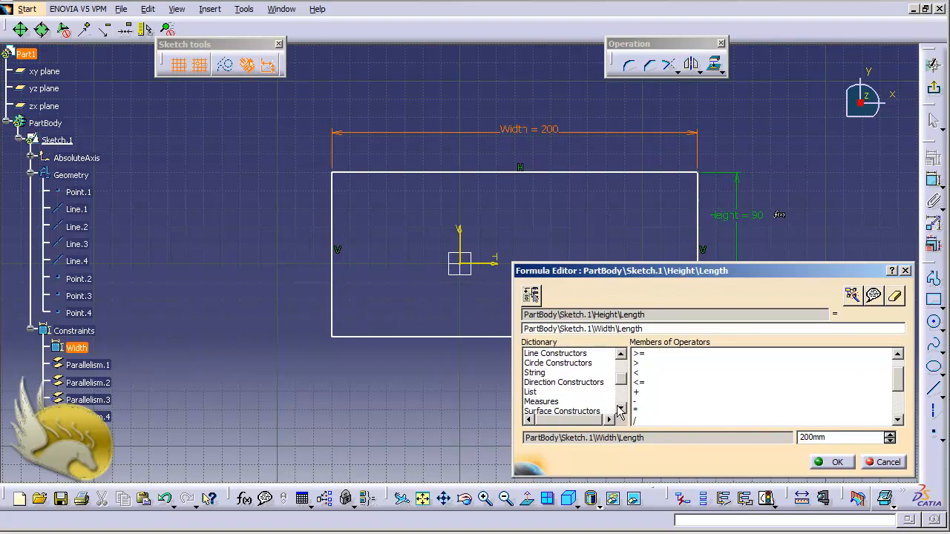
pyautogui.click(543, 373)
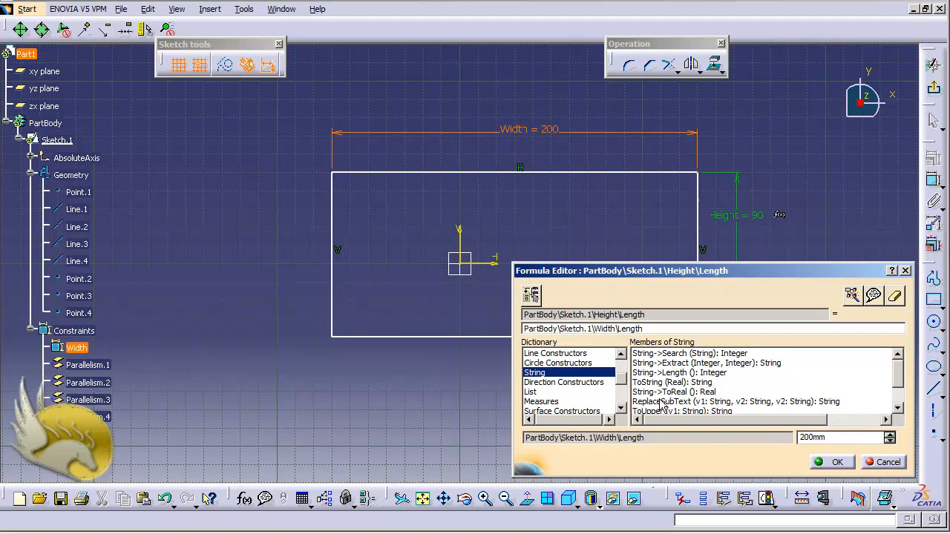
pyautogui.click(621, 408)
pyautogui.click(621, 408)
pyautogui.click(621, 407)
pyautogui.click(620, 408)
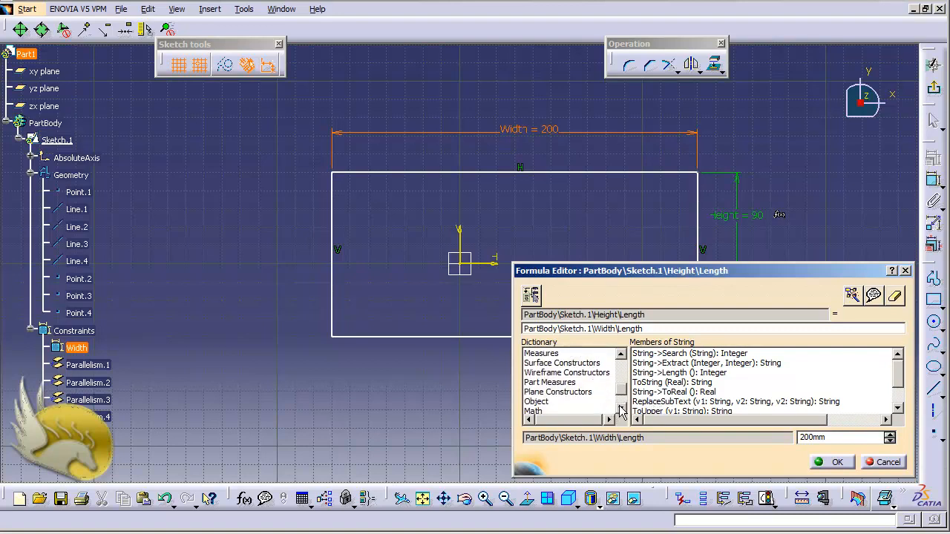
pyautogui.click(621, 407)
pyautogui.click(538, 402)
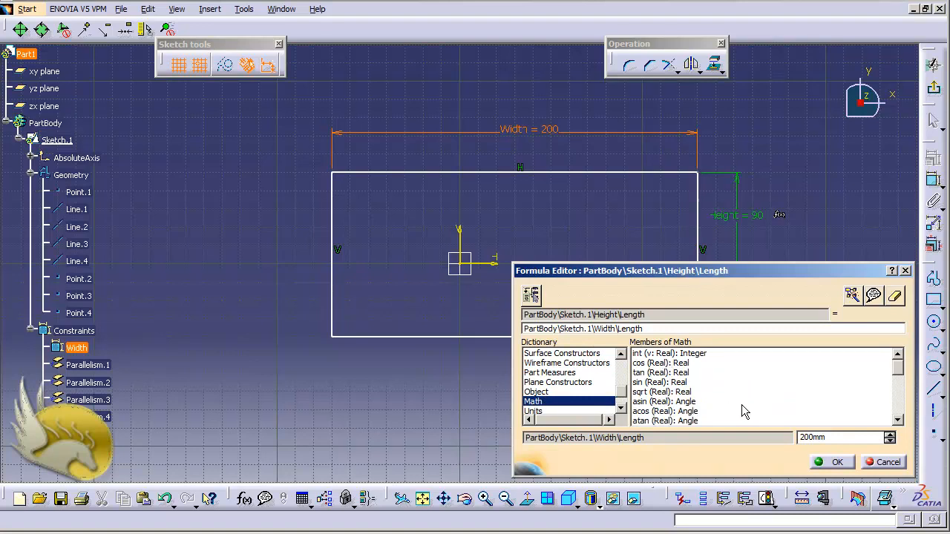
pyautogui.moveTo(898, 369); pyautogui.dragTo(897, 416)
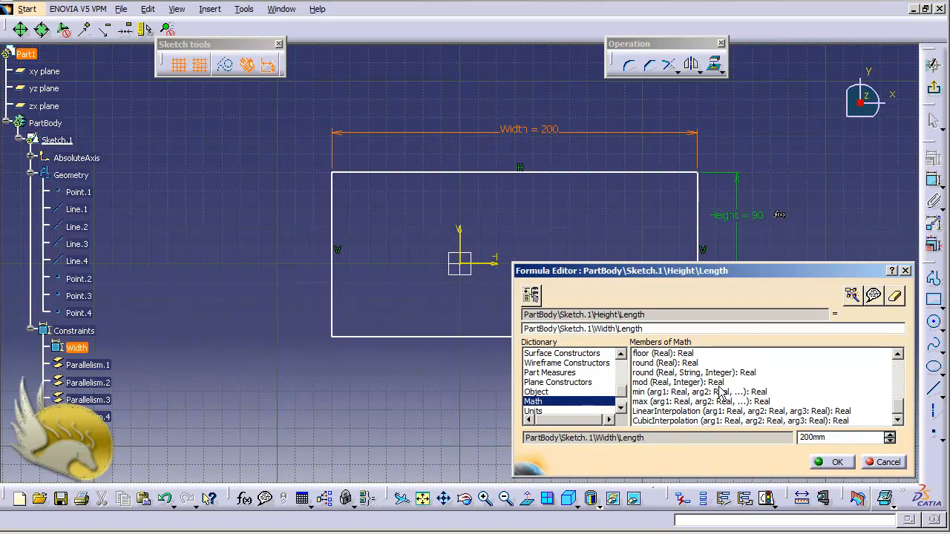
pyautogui.click(620, 409)
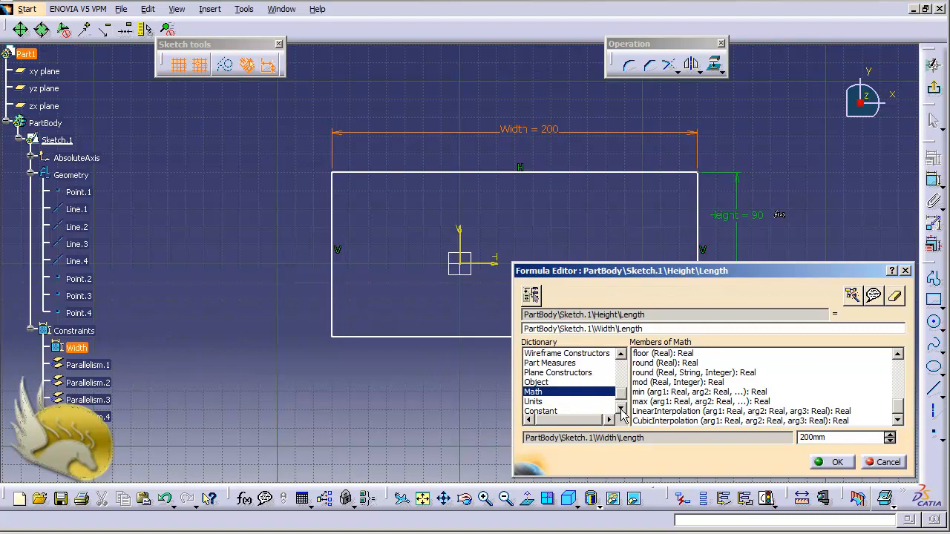
pyautogui.click(534, 401)
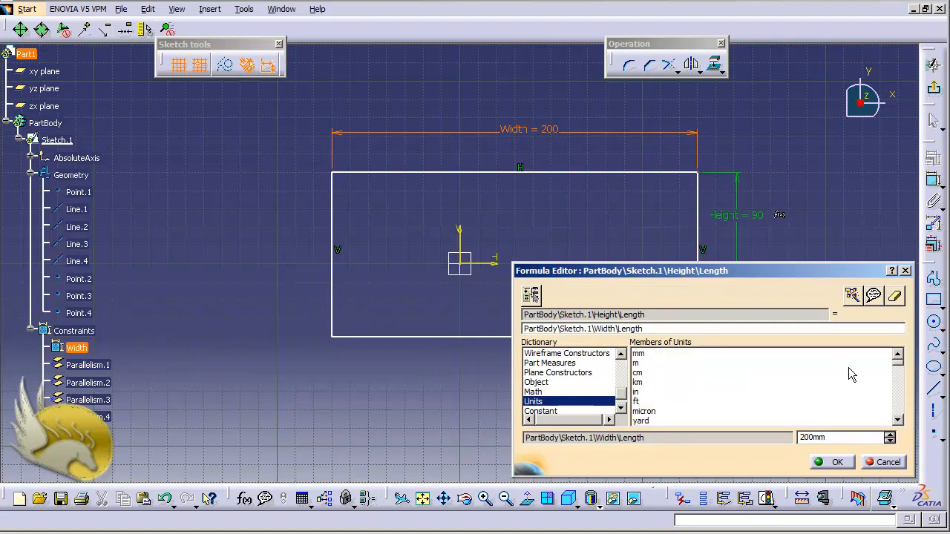
pyautogui.scroll(1, 622, 398)
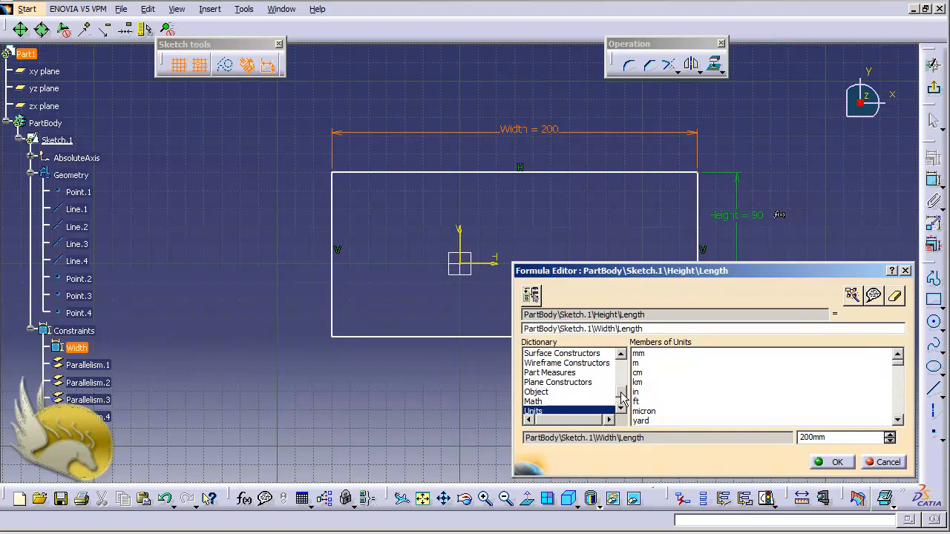
pyautogui.scroll(4, 622, 399)
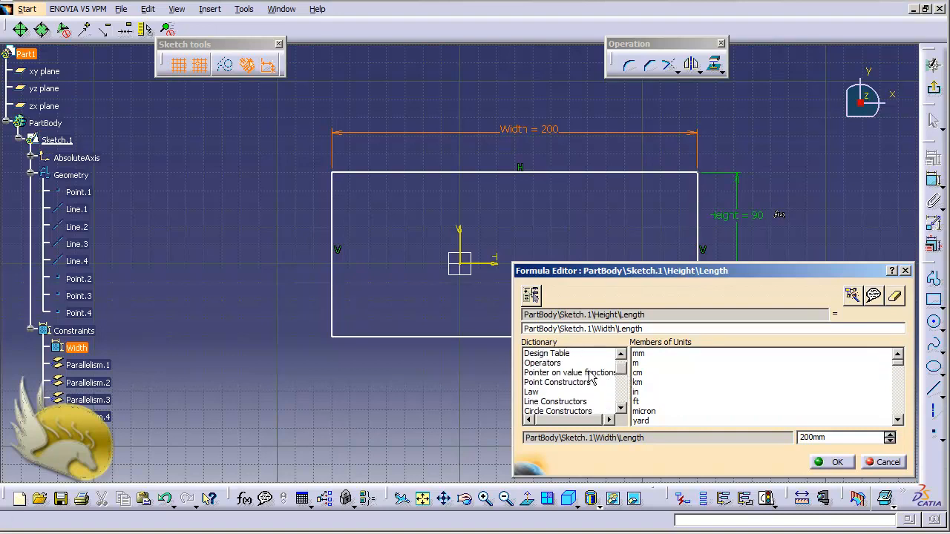
# - Complete the Height formula as PartBody\Sketch.1\Width\Length / 2 using the division operator, and apply it
pyautogui.click(549, 363)
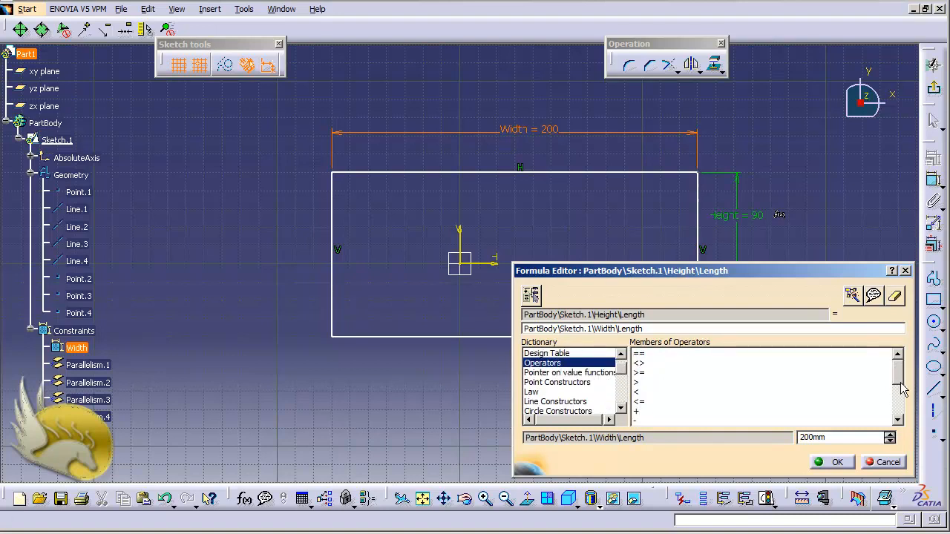
pyautogui.moveTo(898, 382); pyautogui.dragTo(896, 398)
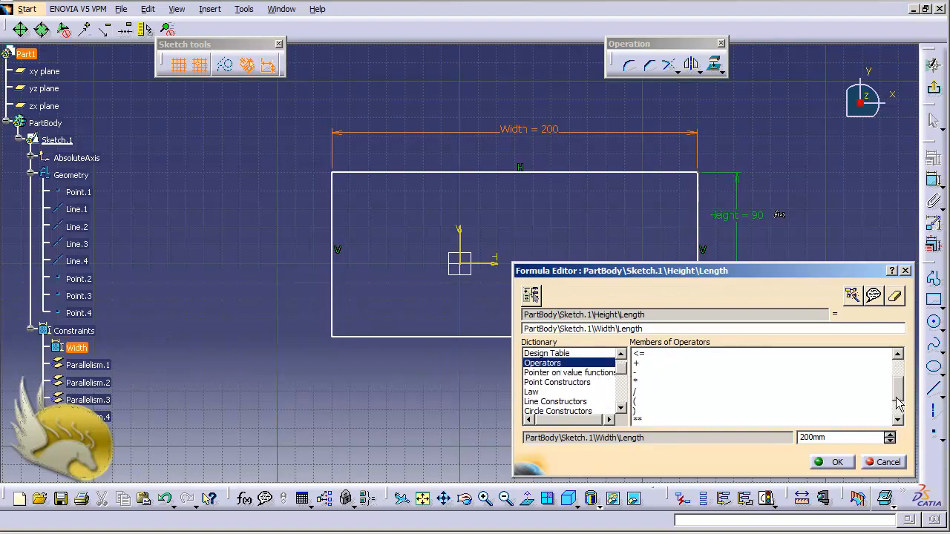
pyautogui.click(637, 391)
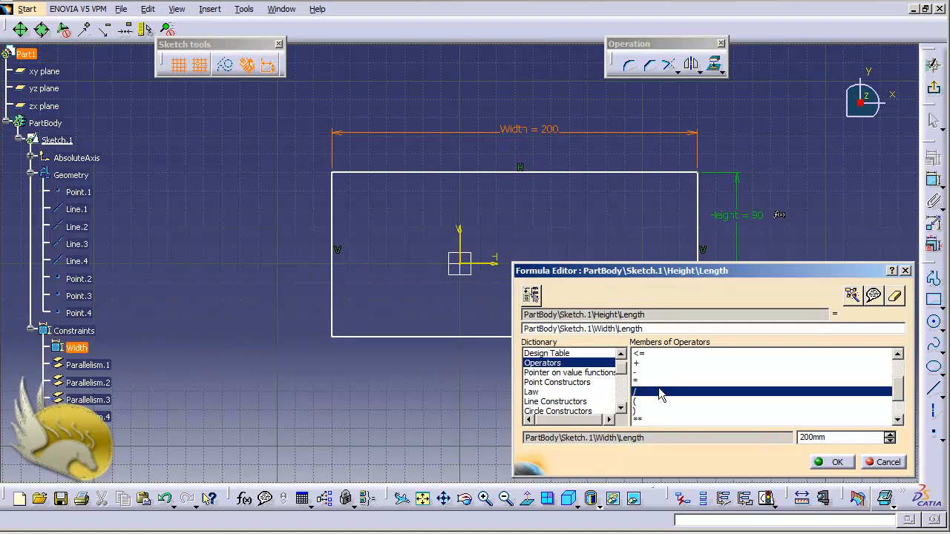
pyautogui.doubleClick(658, 388)
pyautogui.write('2')
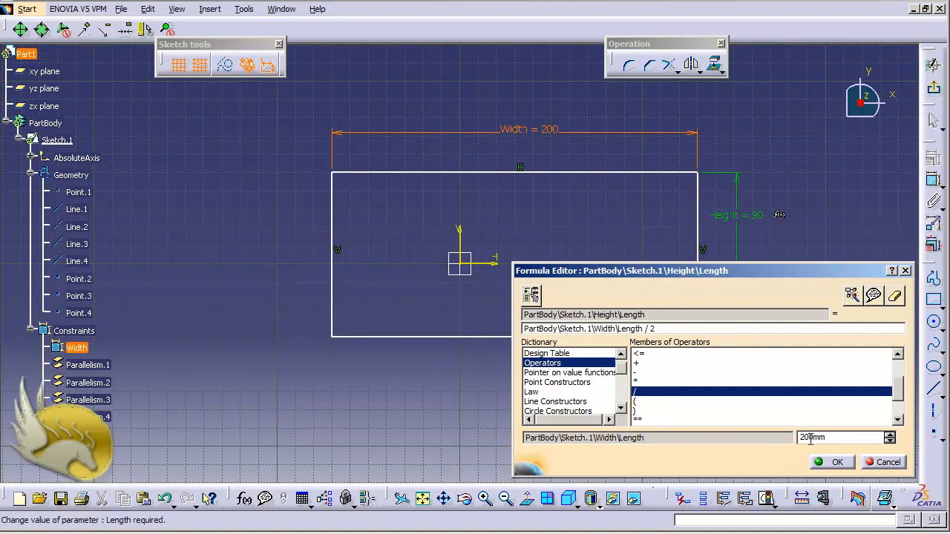
pyautogui.click(830, 462)
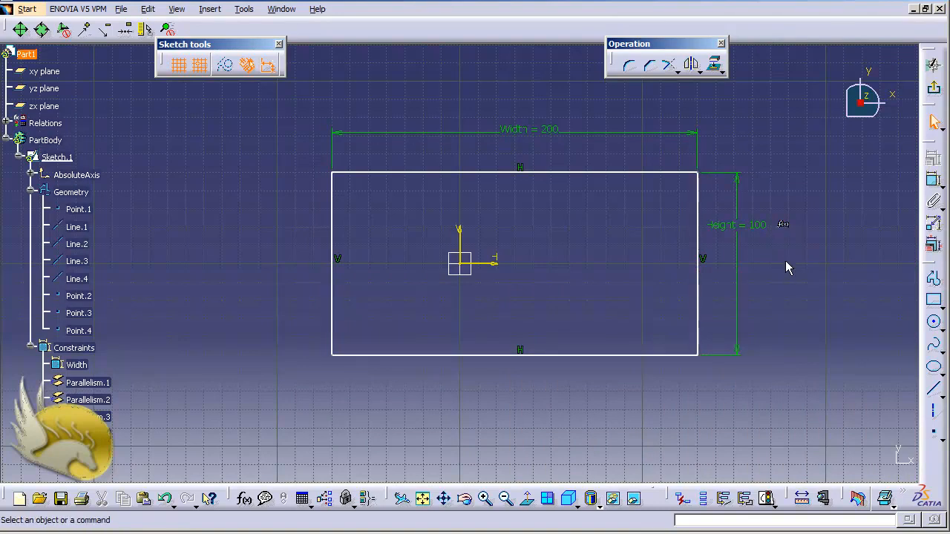
# - Check the Height constraint's definition without changing it, and set the Width dimension to 300 mm
pyautogui.doubleClick(739, 226)
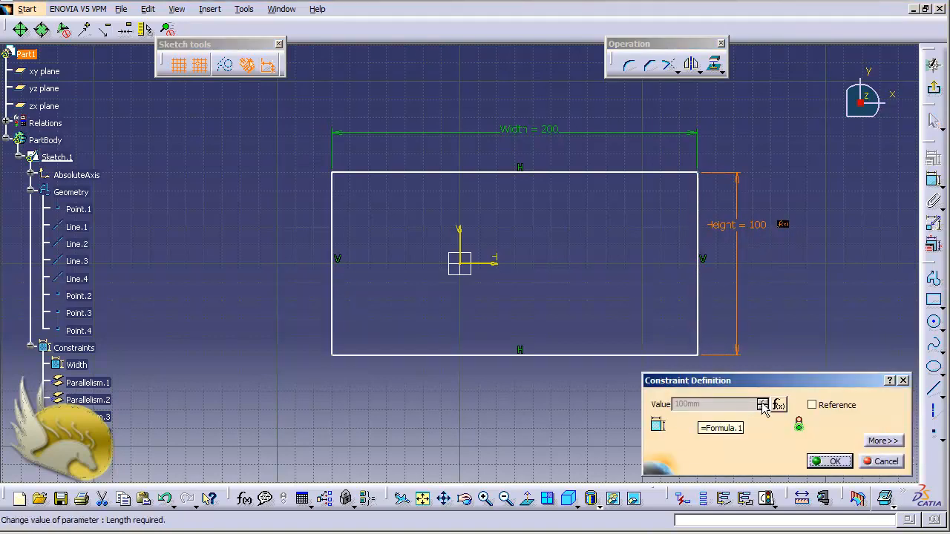
pyautogui.click(881, 462)
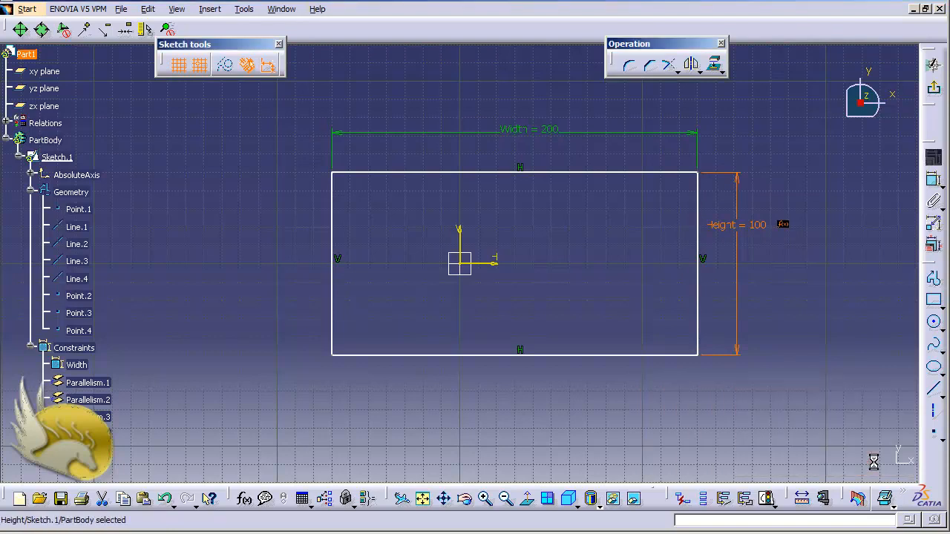
pyautogui.doubleClick(538, 131)
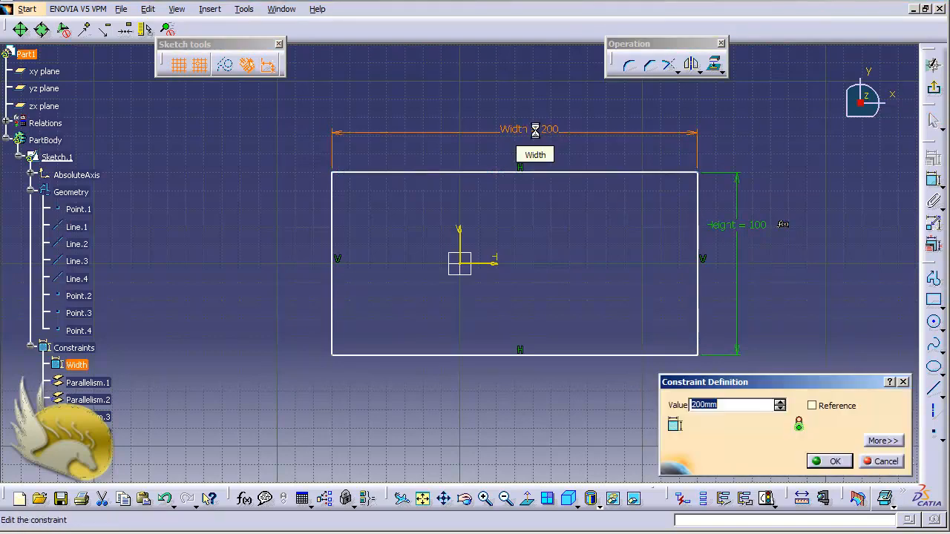
pyautogui.write('300')
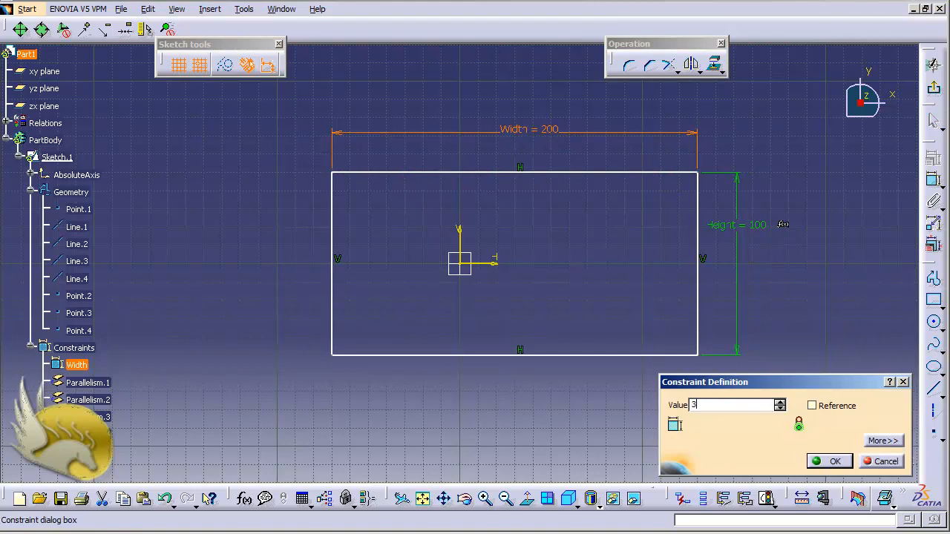
pyautogui.click(828, 461)
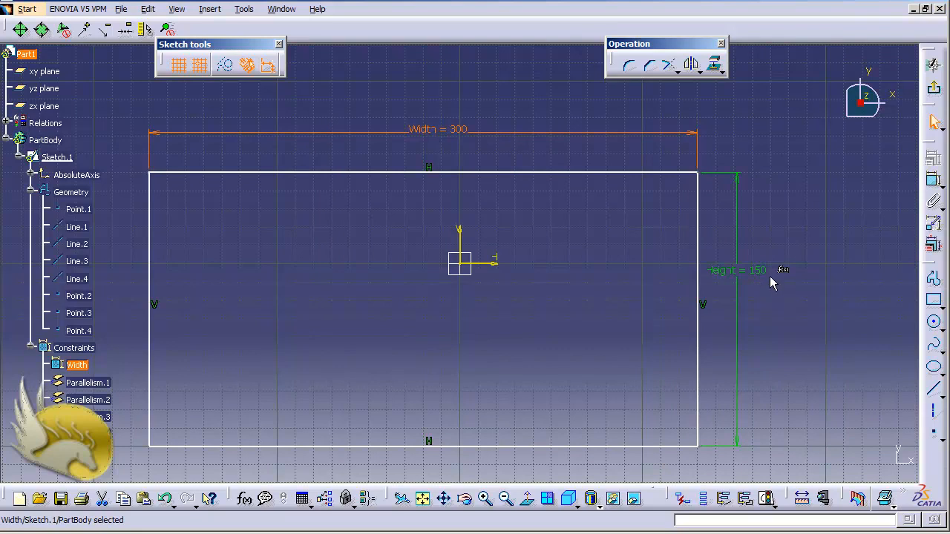
pyautogui.click(812, 289)
# - Sketch an open profile in an empty area: a 200 mm horizontal line, a sloped line about 238 mm long rising leftward, and a 40 mm vertical line downward
pyautogui.scroll(4, 809, 289)
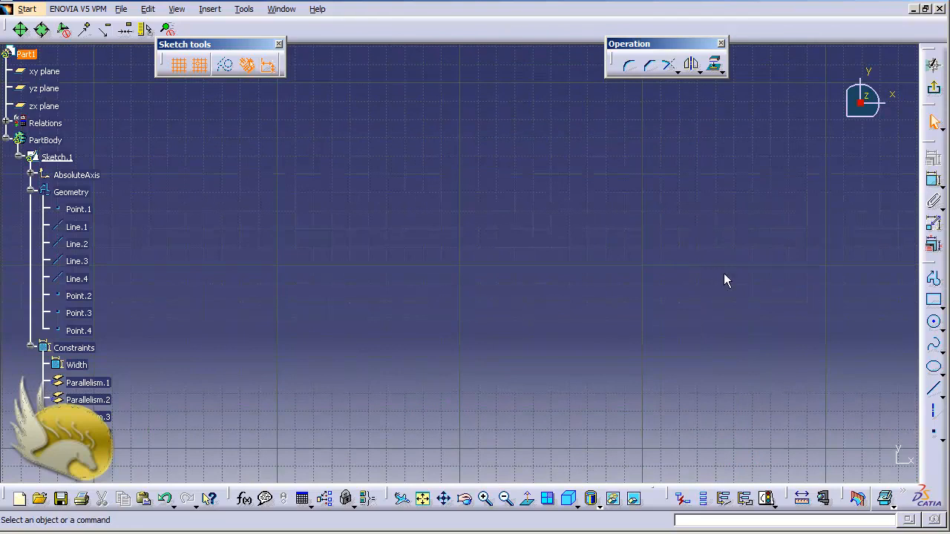
pyautogui.click(933, 280)
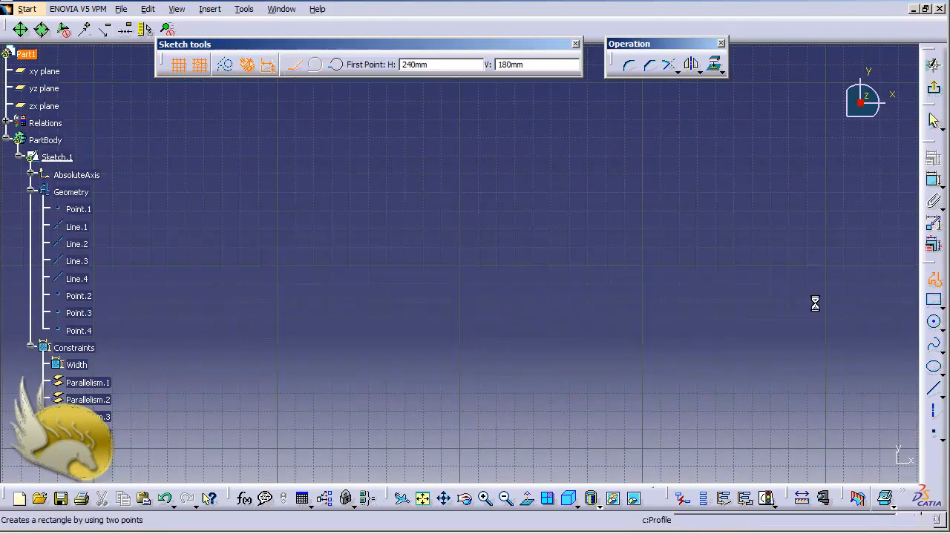
pyautogui.click(388, 265)
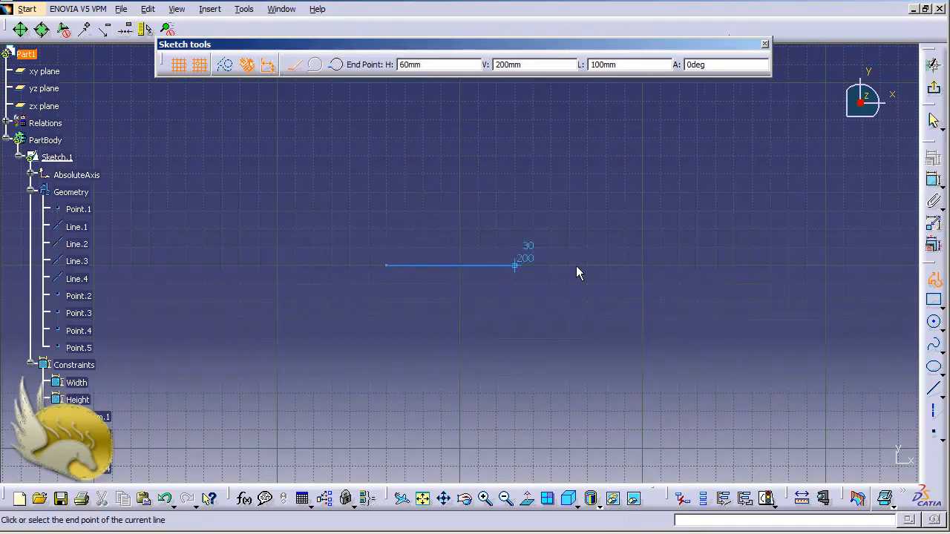
pyautogui.click(753, 265)
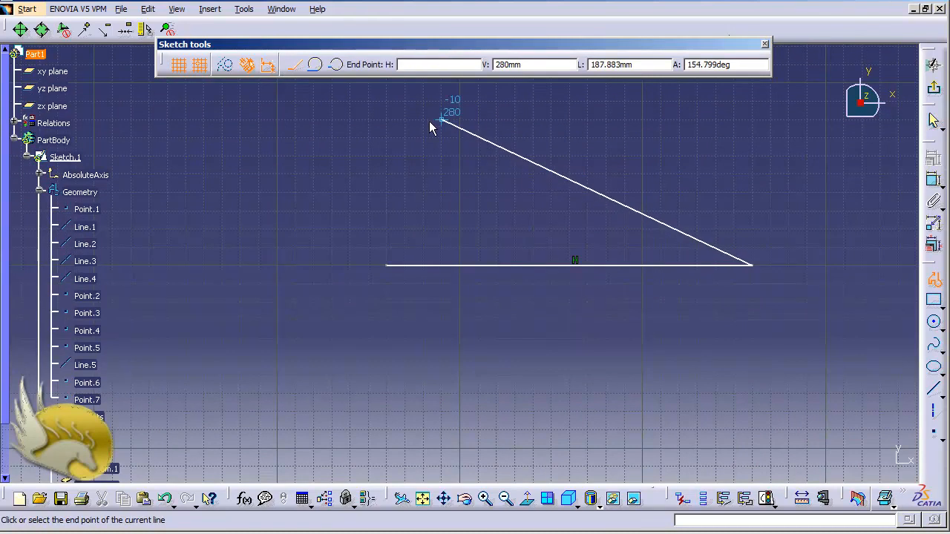
pyautogui.click(351, 101)
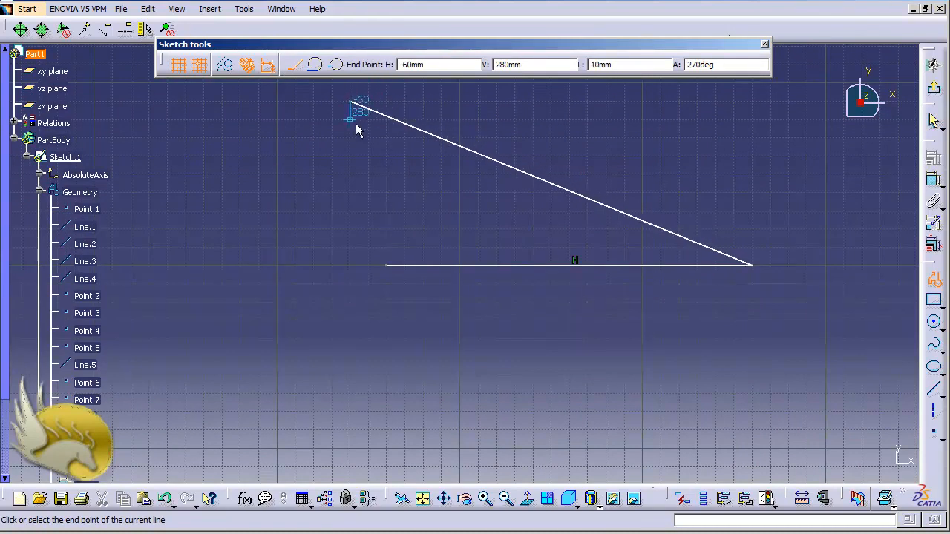
pyautogui.click(352, 174)
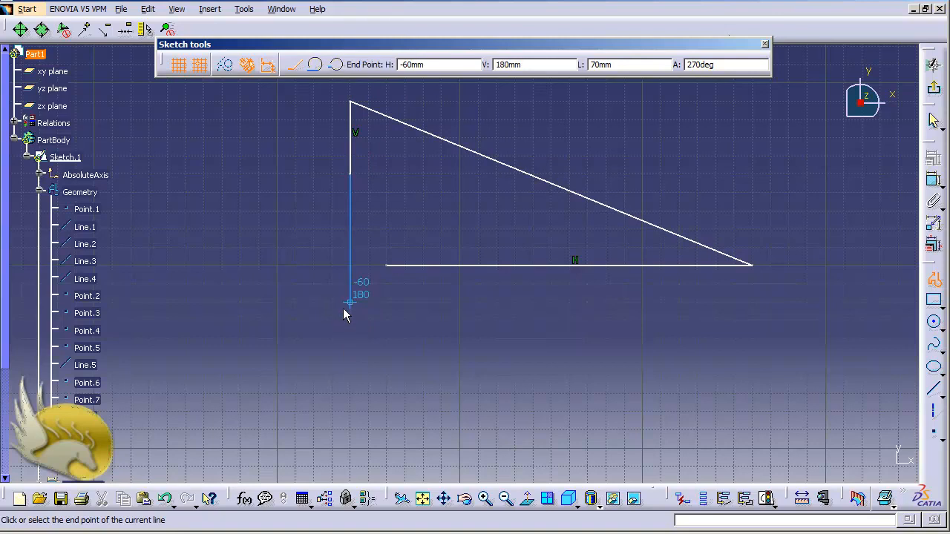
pyautogui.press('Escape')
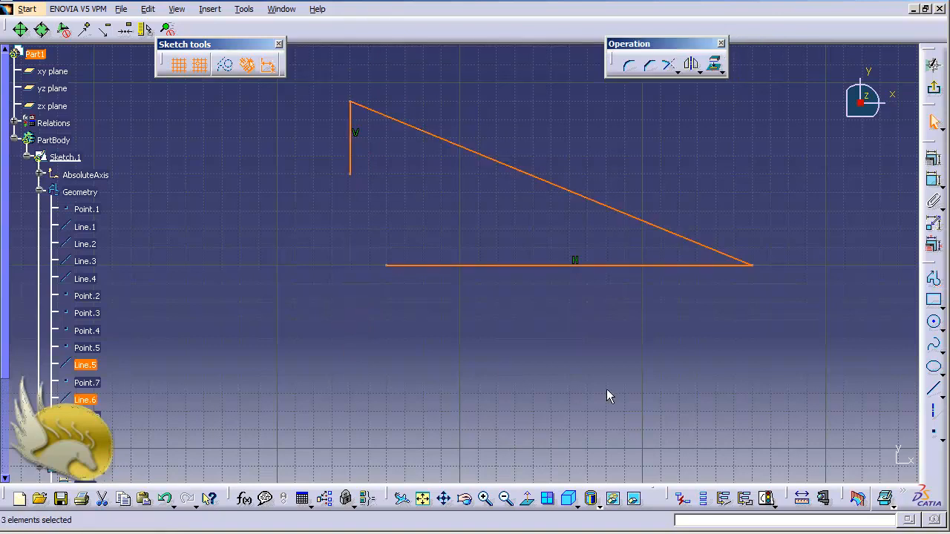
pyautogui.click(673, 364)
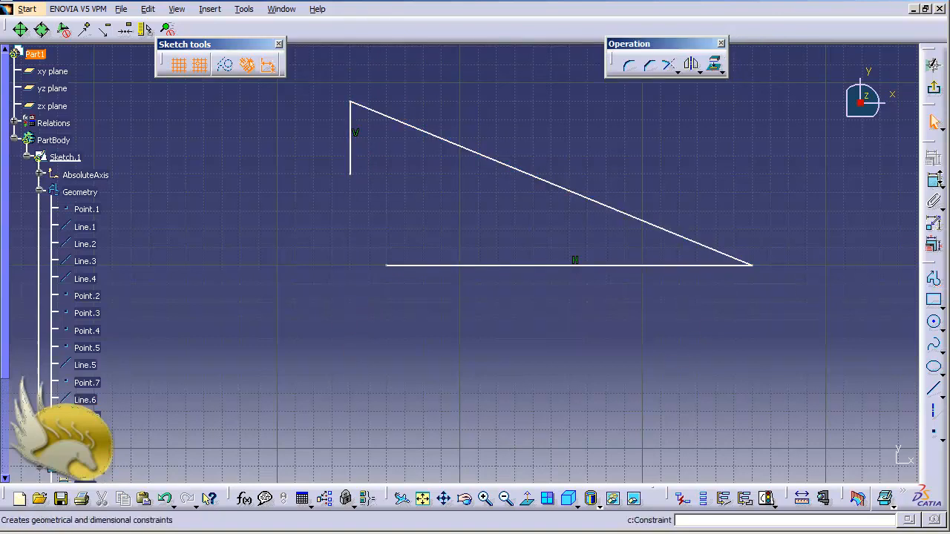
# - Dimension the angle between the horizontal line and the sloped line, placing it inside their shared corner
pyautogui.click(934, 179)
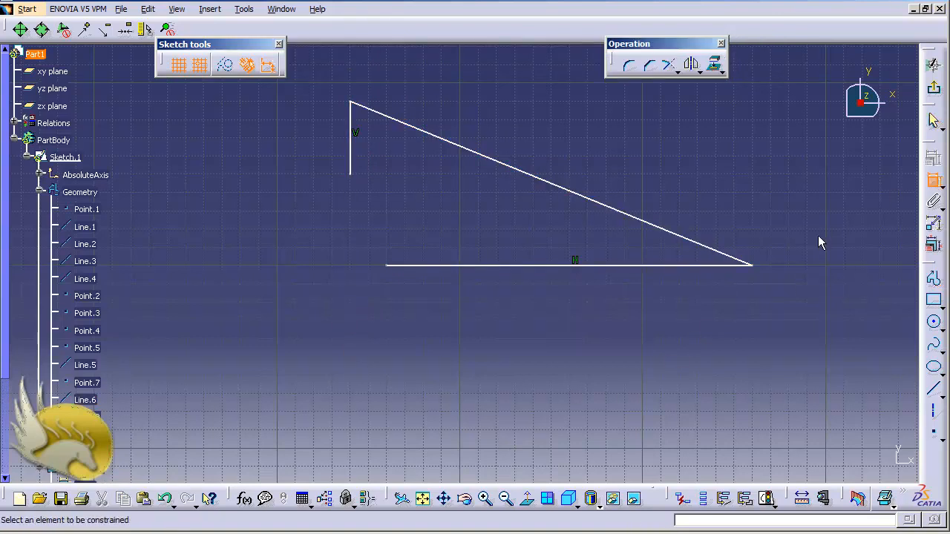
pyautogui.click(707, 267)
pyautogui.click(711, 250)
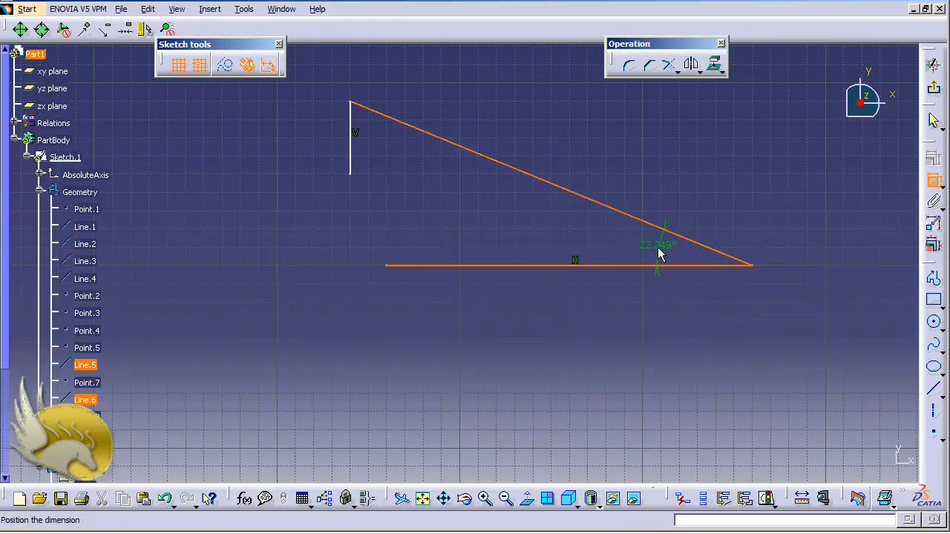
pyautogui.click(659, 253)
# - Rename the angular dimension as Angle and display it with both name and value
pyautogui.rightClick(671, 252)
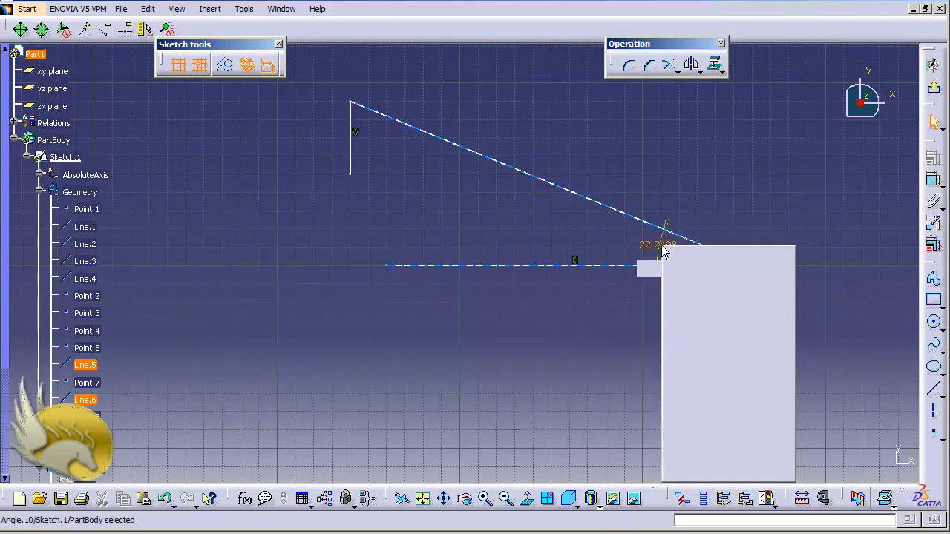
pyautogui.click(705, 308)
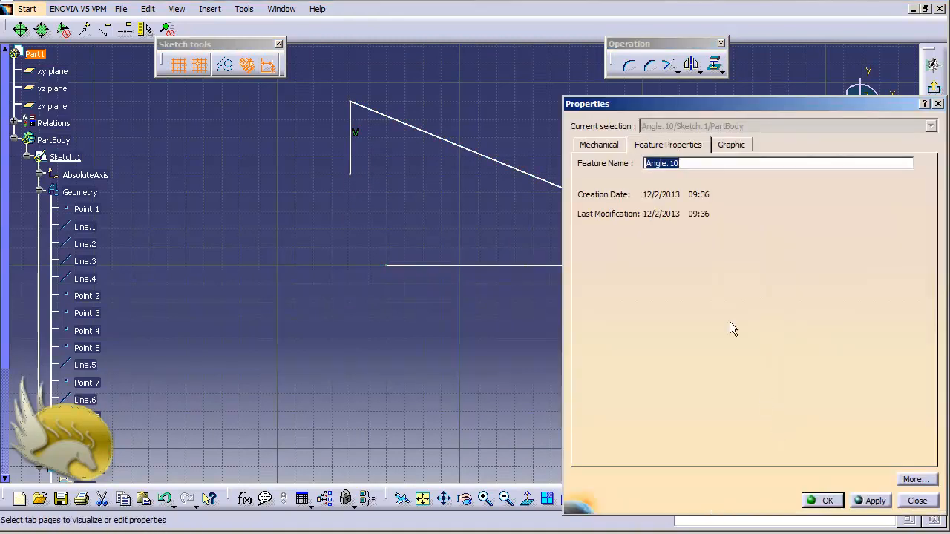
pyautogui.click(693, 165)
pyautogui.click(826, 501)
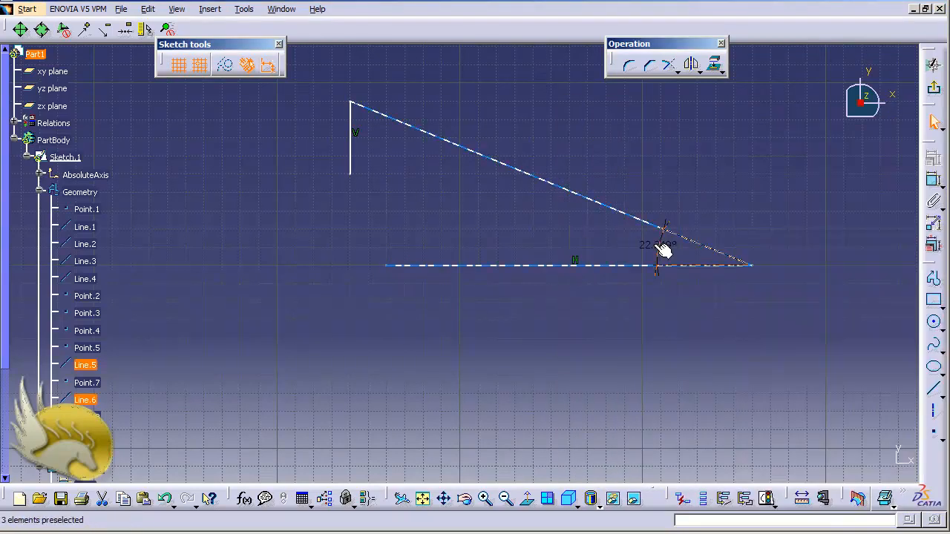
pyautogui.rightClick(653, 251)
pyautogui.moveTo(763, 474)
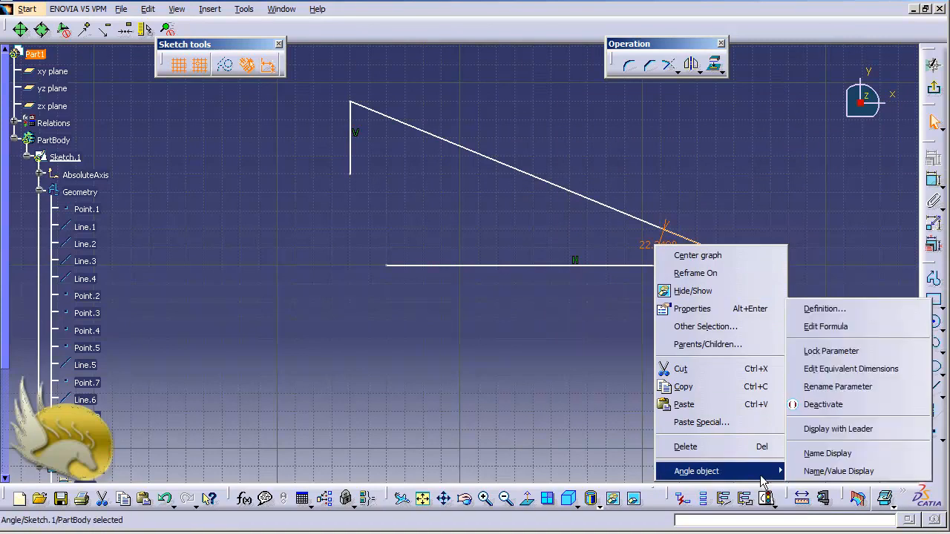
pyautogui.click(801, 473)
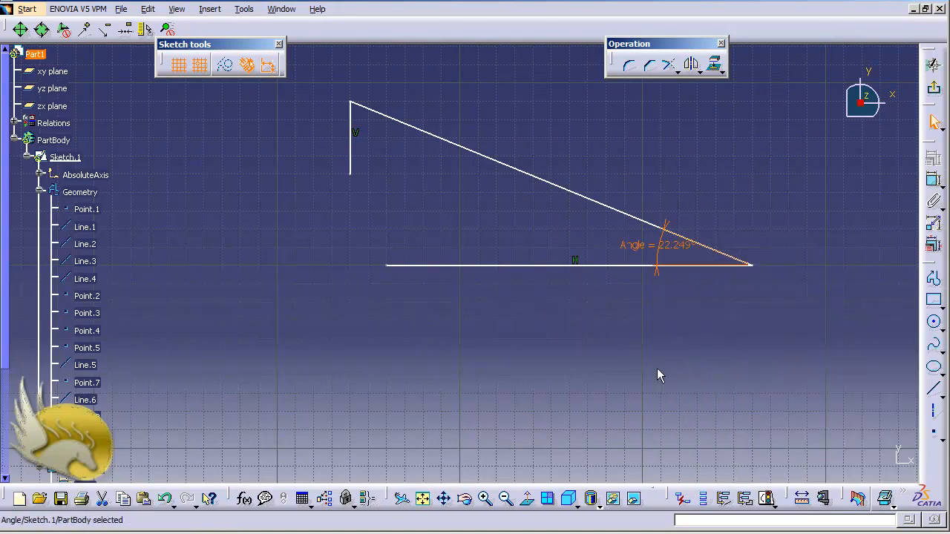
# - Dimension the sloped line's length above the line, and view its constraint definition without changing the value
pyautogui.click(934, 180)
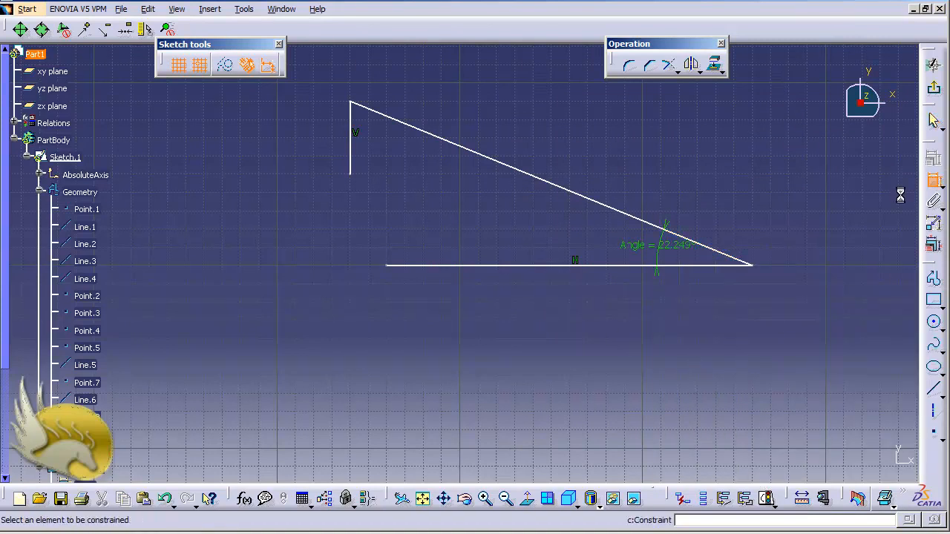
pyautogui.click(605, 205)
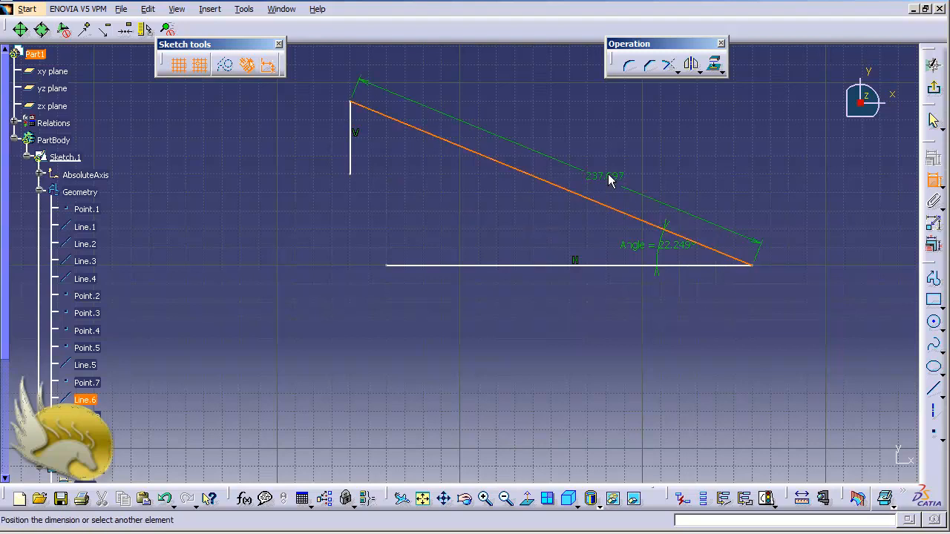
pyautogui.click(614, 165)
pyautogui.doubleClick(618, 160)
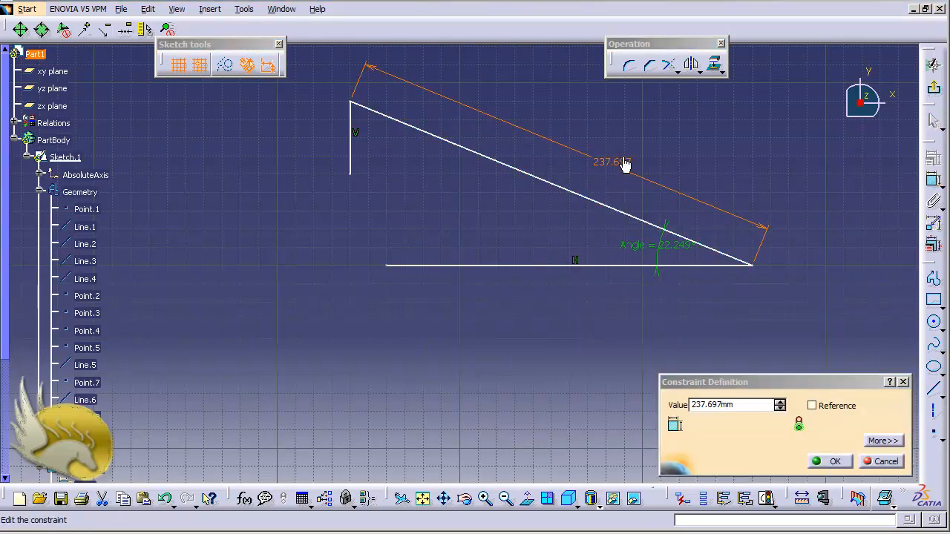
pyautogui.click(840, 389)
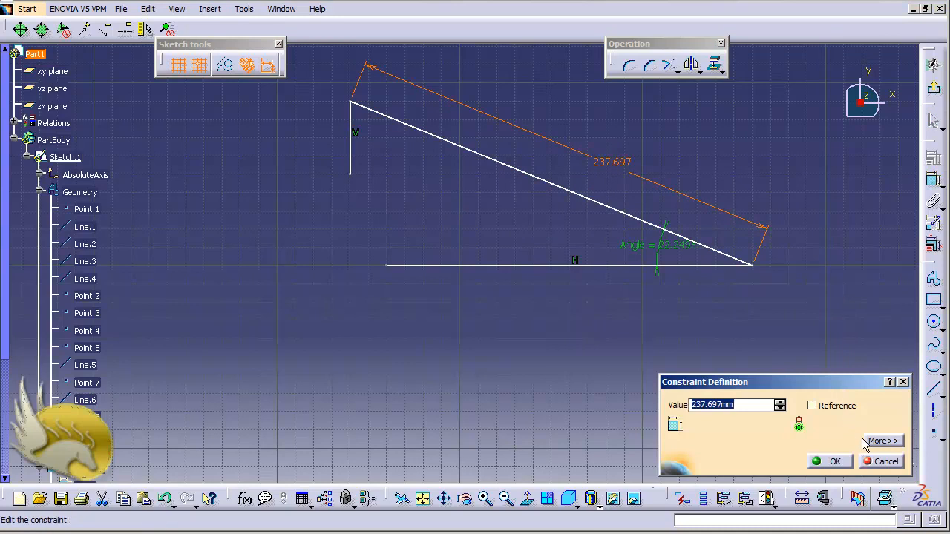
pyautogui.click(880, 461)
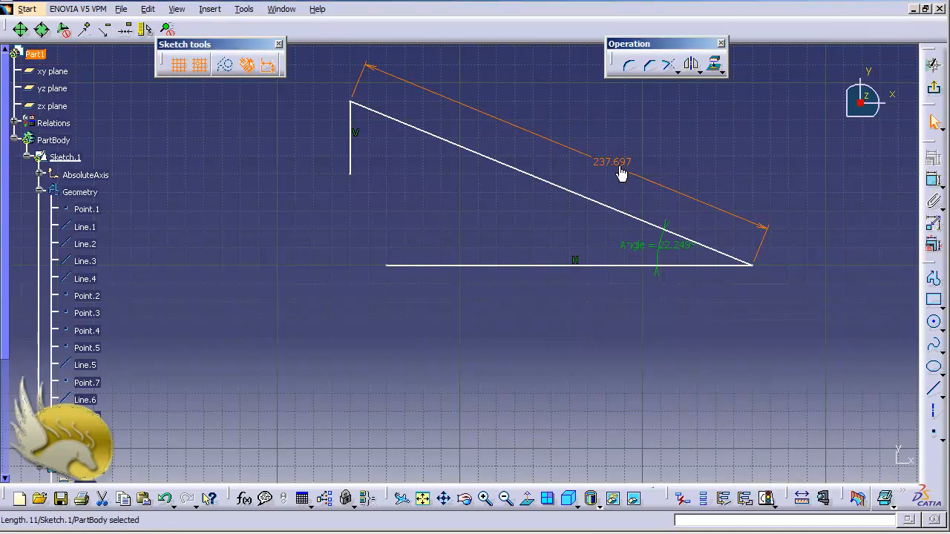
# - Rename the sloped line's length dimension as hypotenuse and display it with both name and value
pyautogui.rightClick(620, 171)
pyautogui.click(639, 228)
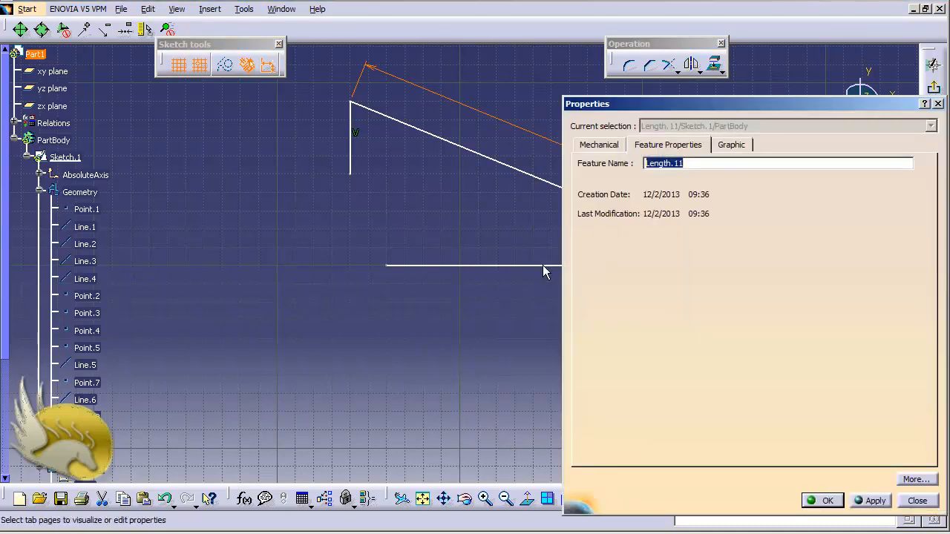
pyautogui.write('hypotenuse')
pyautogui.click(822, 501)
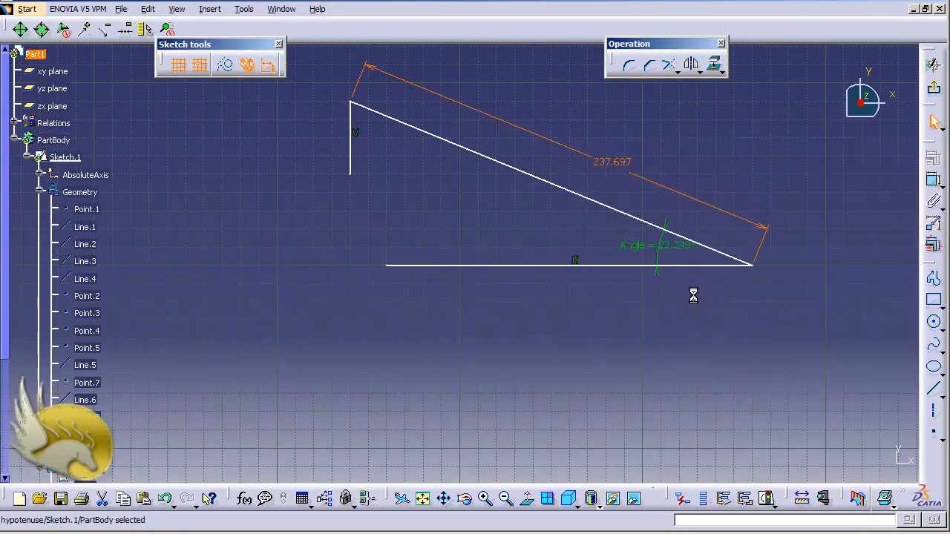
pyautogui.rightClick(612, 162)
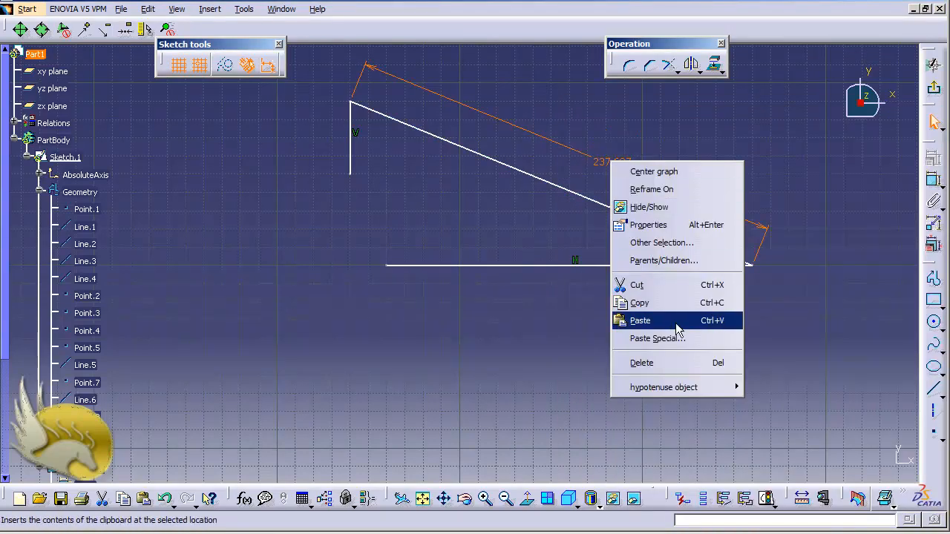
pyautogui.moveTo(708, 388)
pyautogui.click(759, 389)
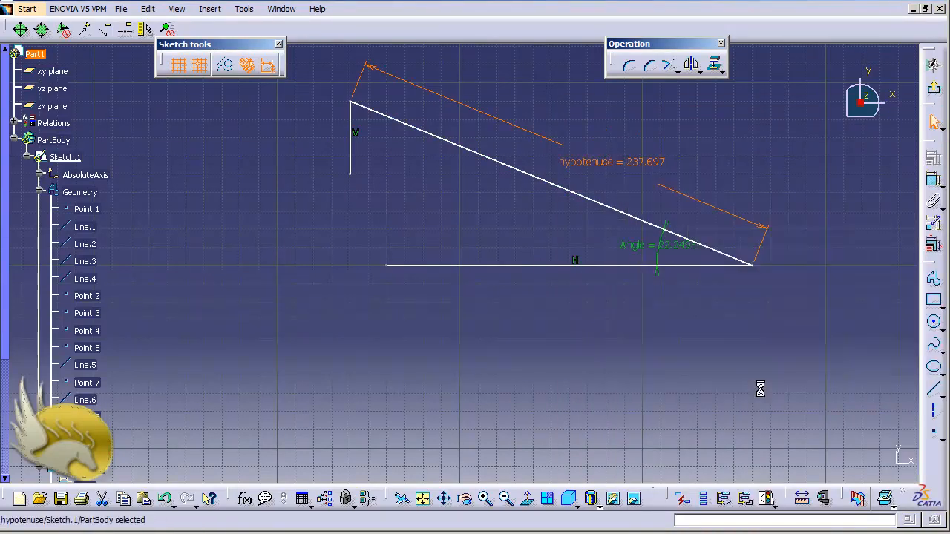
# - Set the hypotenuse dimension to 200 mm
pyautogui.doubleClick(622, 166)
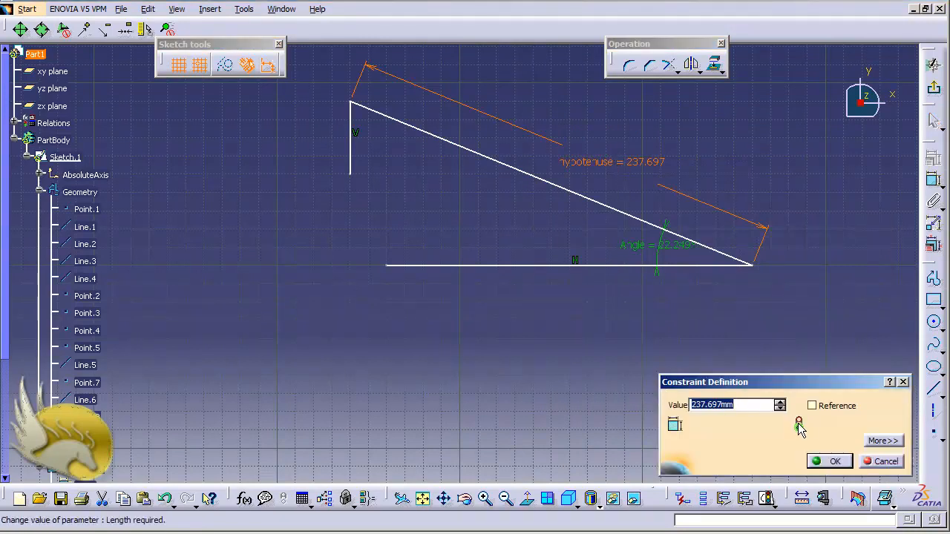
pyautogui.write('200')
pyautogui.press('Return')
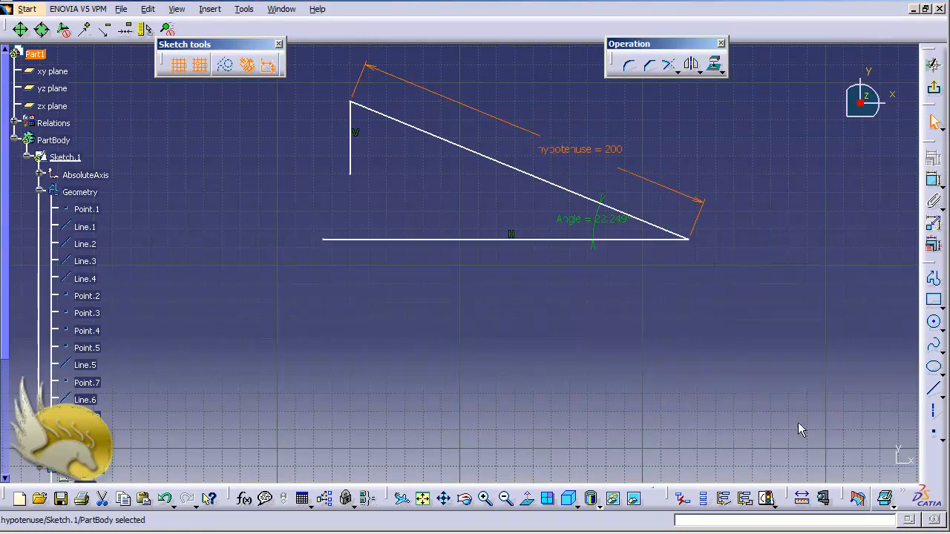
# - Dimension the vertical line's length beside the line and rename the dimension as Drop
pyautogui.click(354, 152)
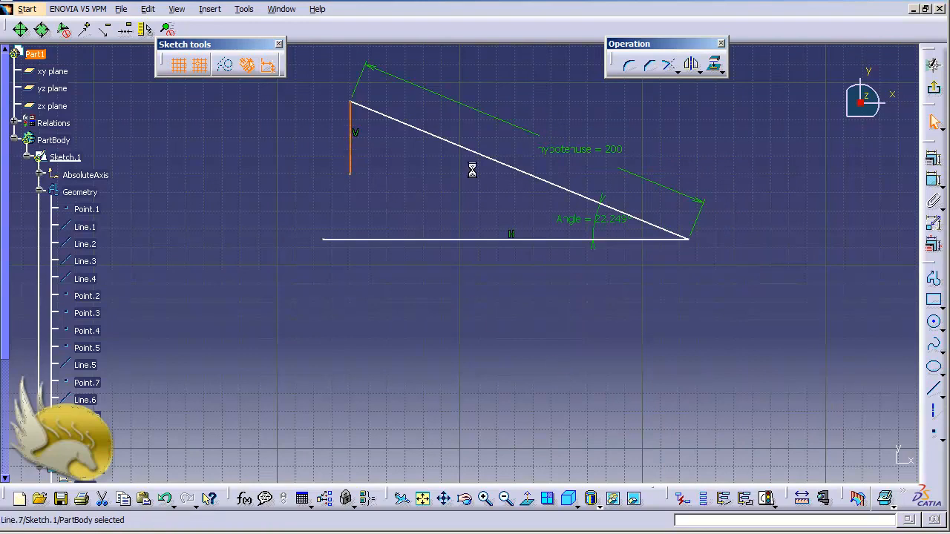
pyautogui.click(932, 180)
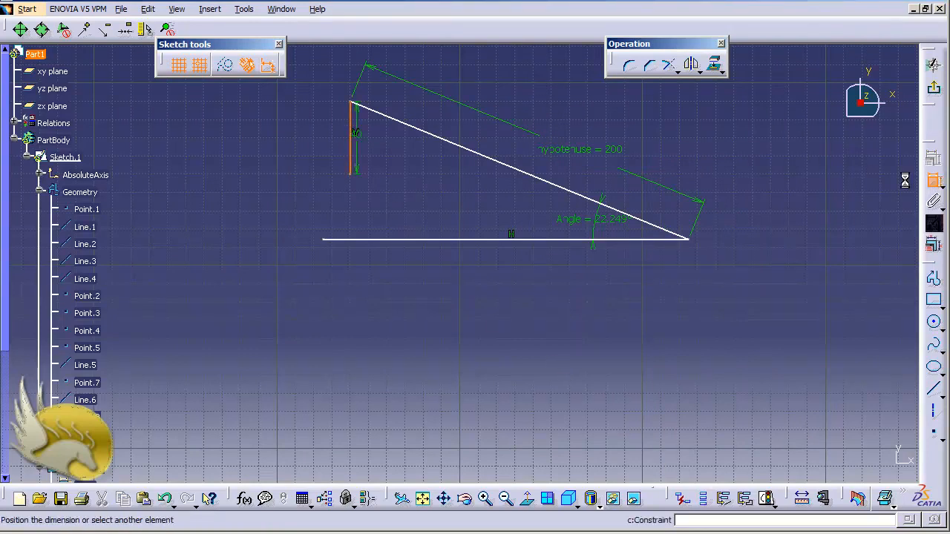
pyautogui.click(319, 141)
pyautogui.rightClick(313, 146)
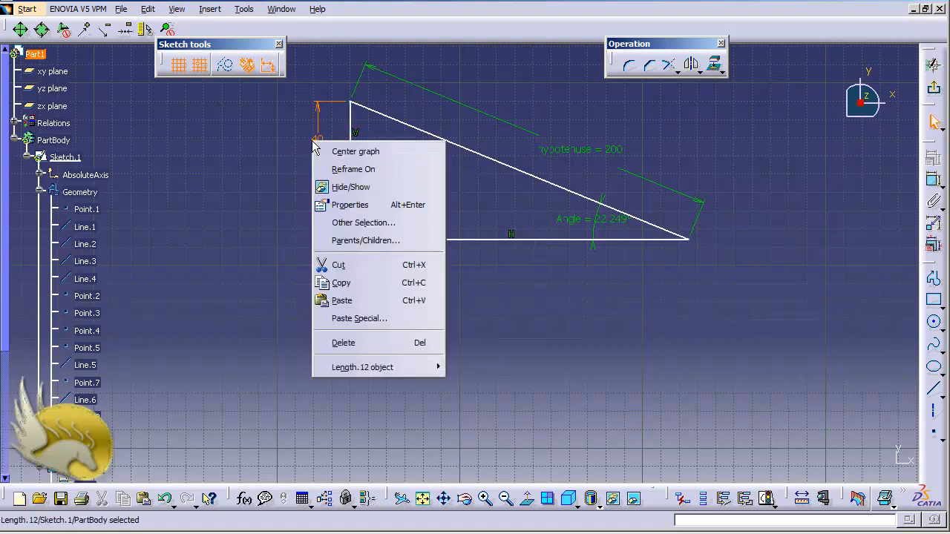
pyautogui.click(362, 205)
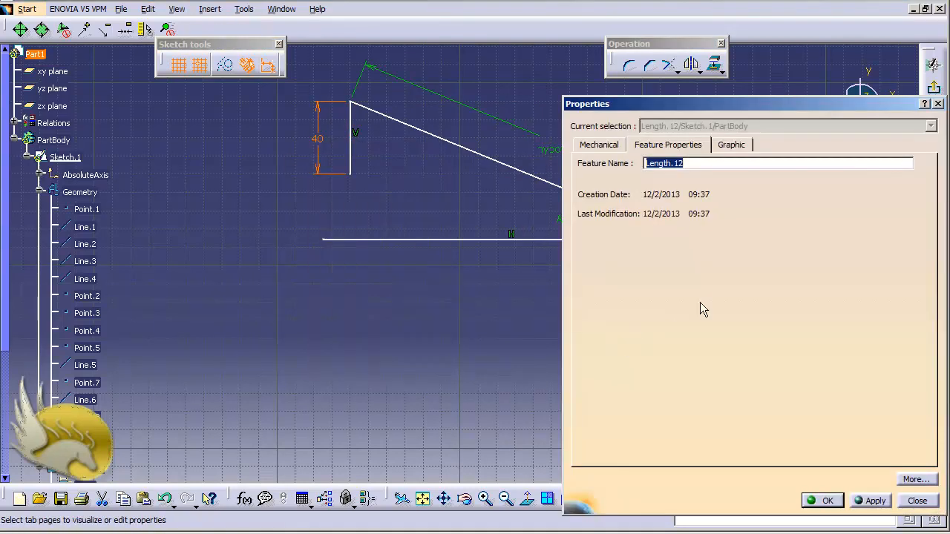
pyautogui.write('Drop')
pyautogui.press('Return')
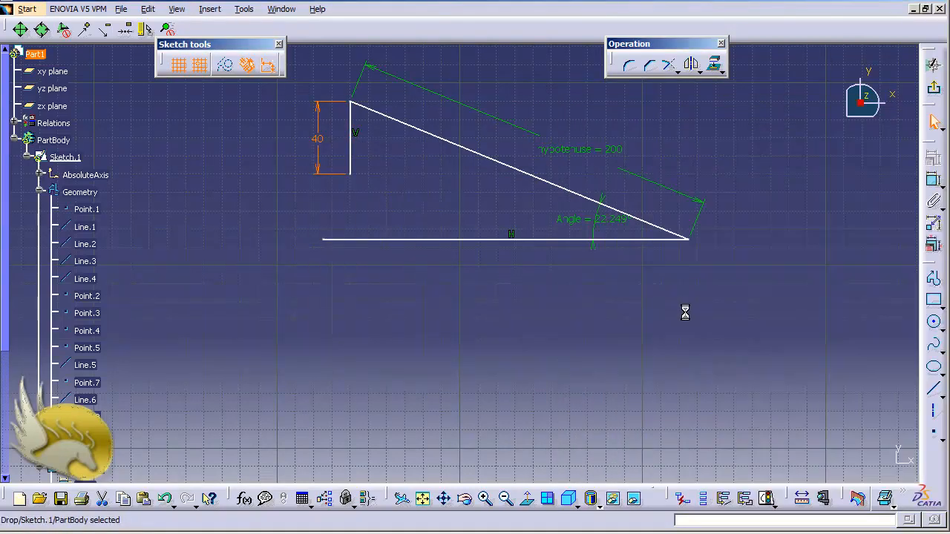
# - Display the Drop dimension with both its name and value
pyautogui.rightClick(319, 144)
pyautogui.moveTo(440, 371)
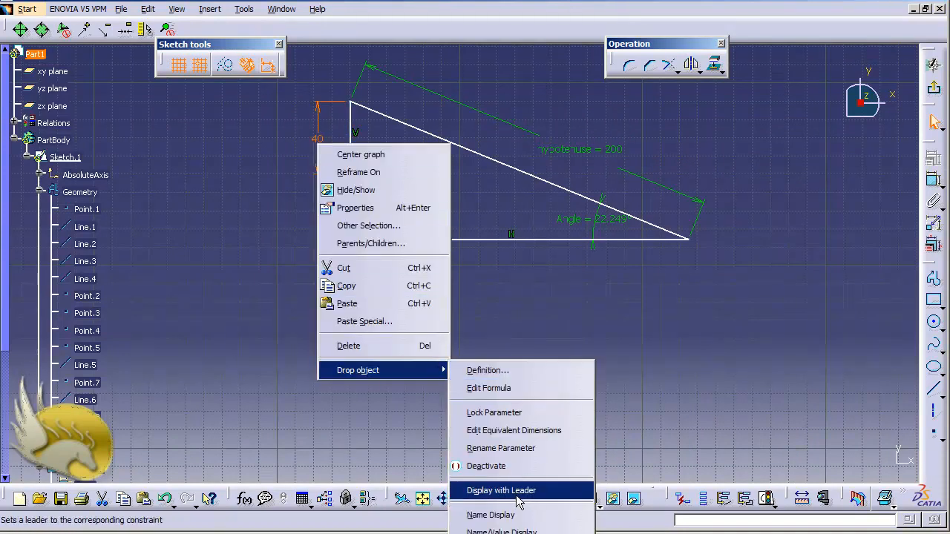
pyautogui.click(521, 531)
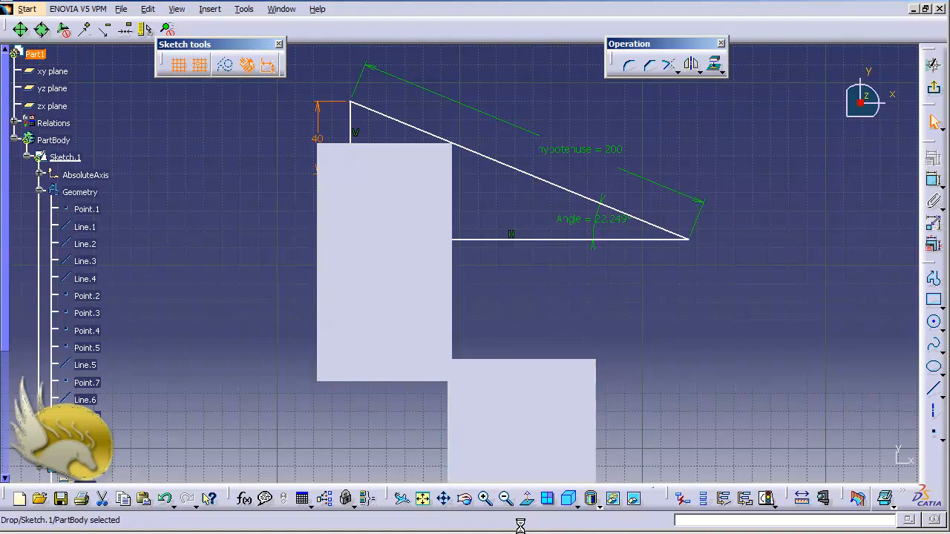
pyautogui.rightClick(316, 142)
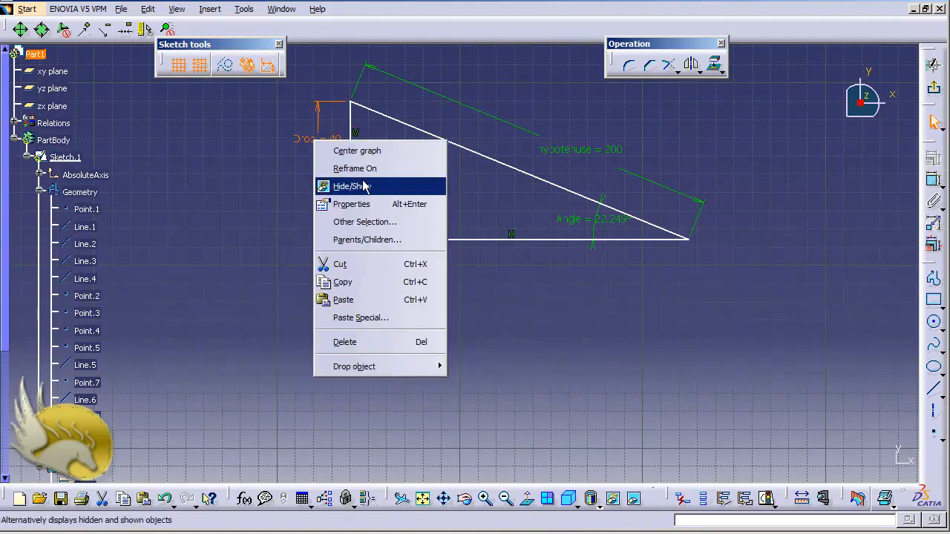
pyautogui.click(501, 335)
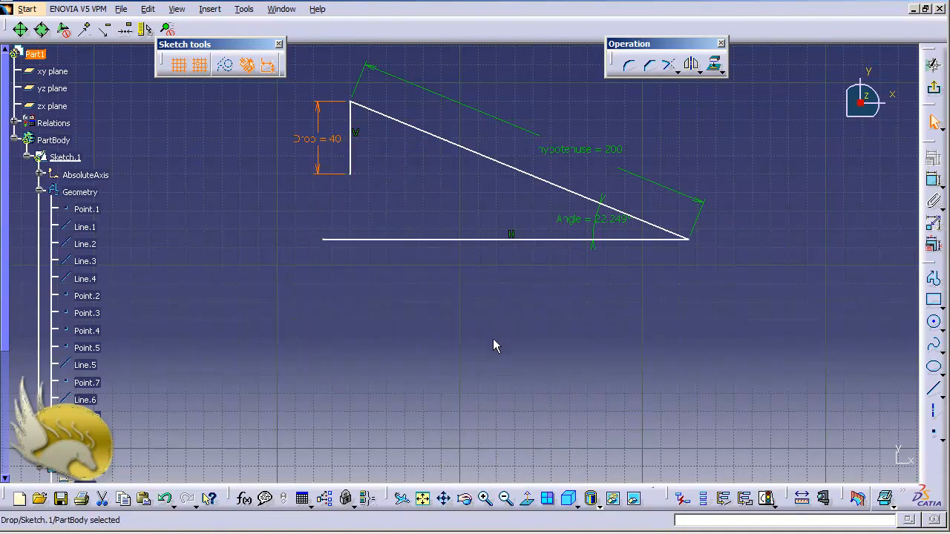
pyautogui.click(454, 322)
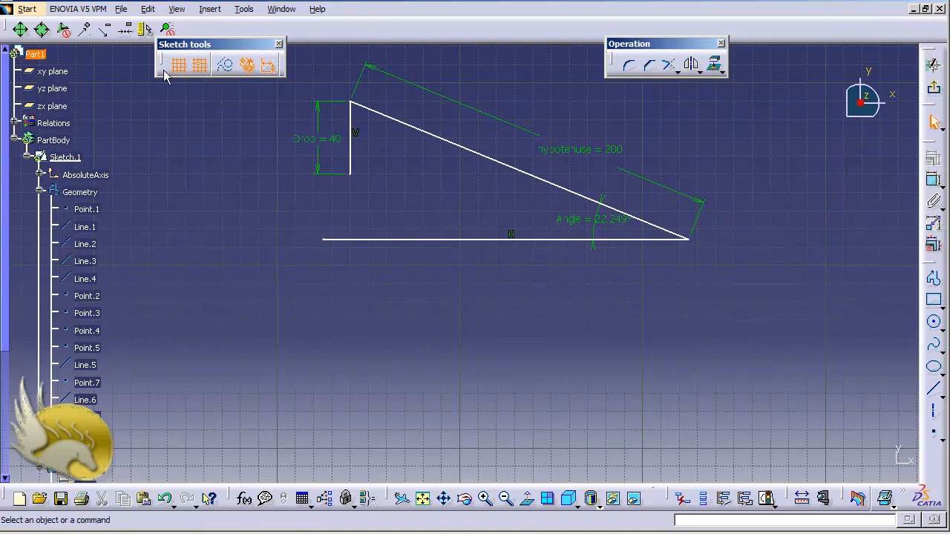
# - Start a new formula for the Drop dimension's Length parameter
pyautogui.click(245, 9)
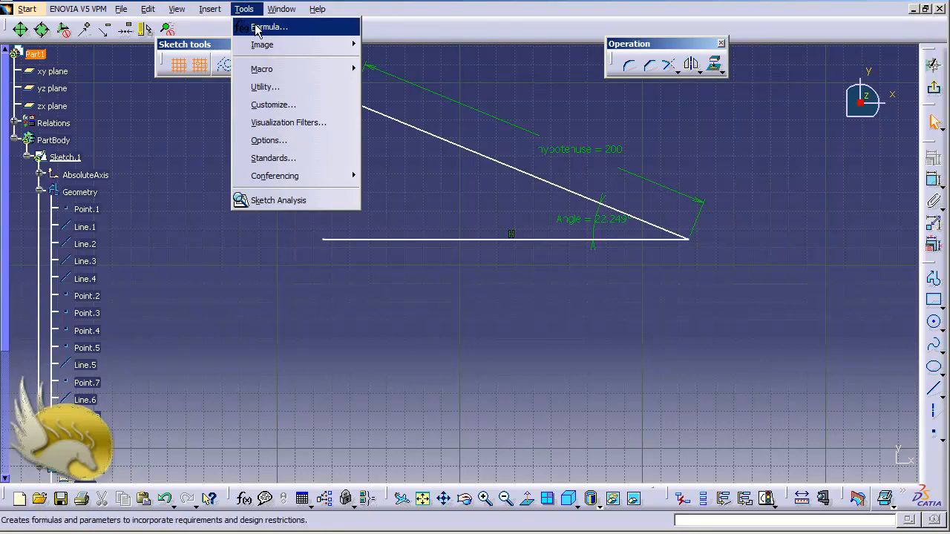
pyautogui.click(256, 27)
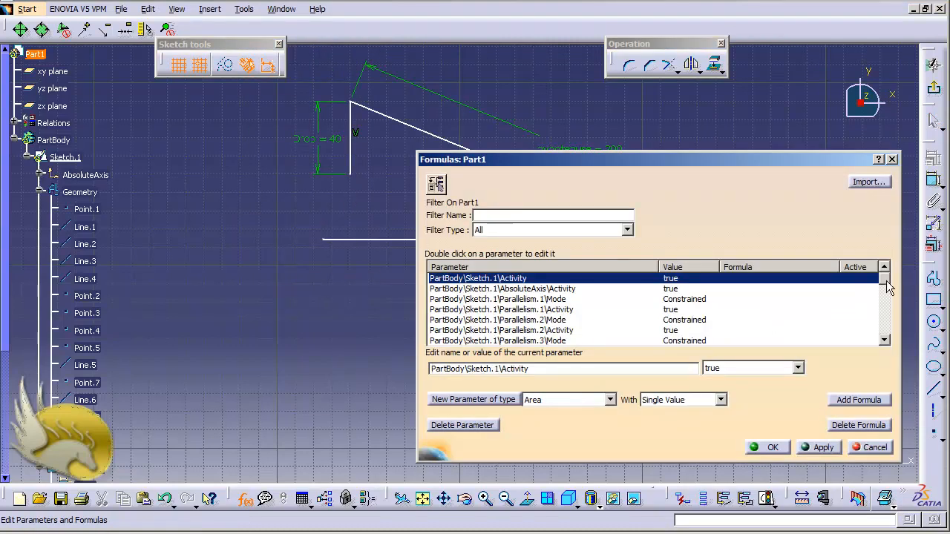
pyautogui.moveTo(886, 279)
pyautogui.mouseDown()
pyautogui.moveTo(888, 338)
pyautogui.moveTo(889, 277)
pyautogui.mouseUp()
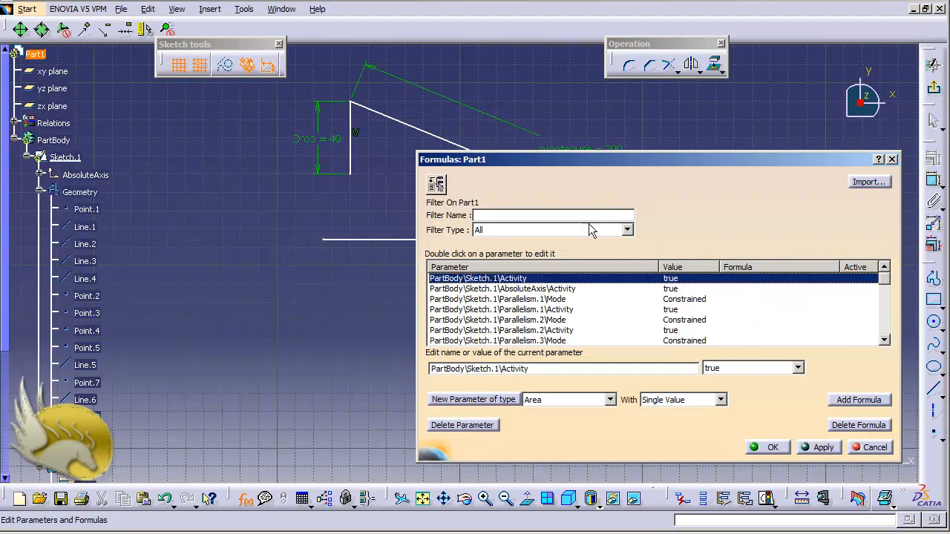
pyautogui.click(627, 231)
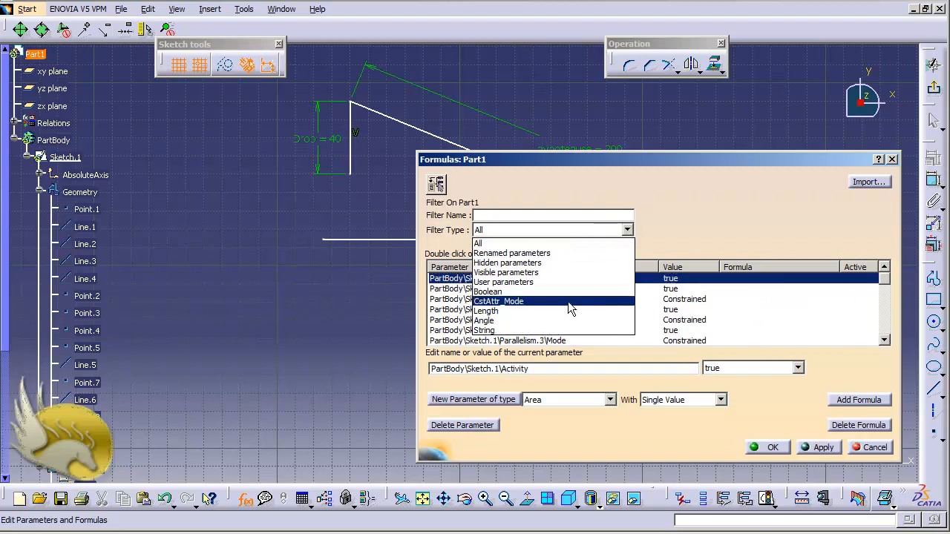
pyautogui.click(683, 239)
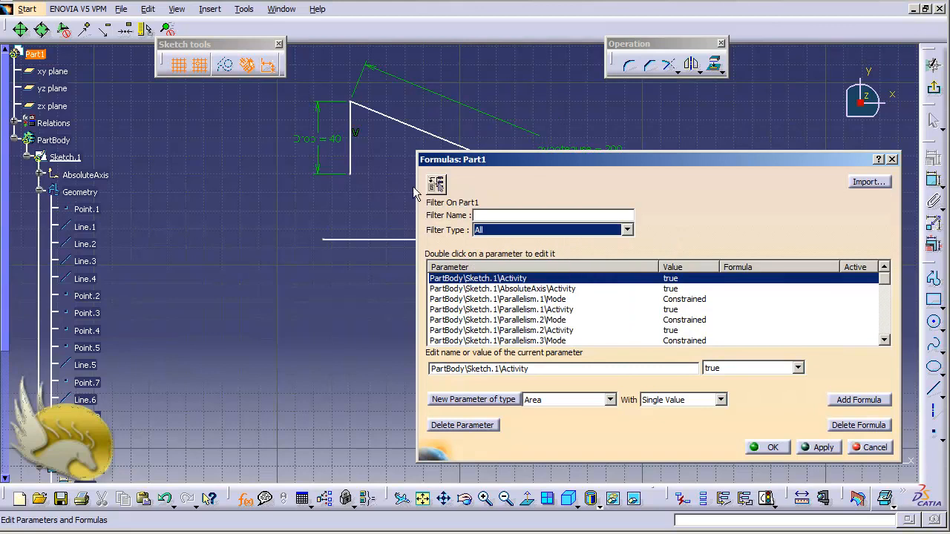
pyautogui.click(327, 142)
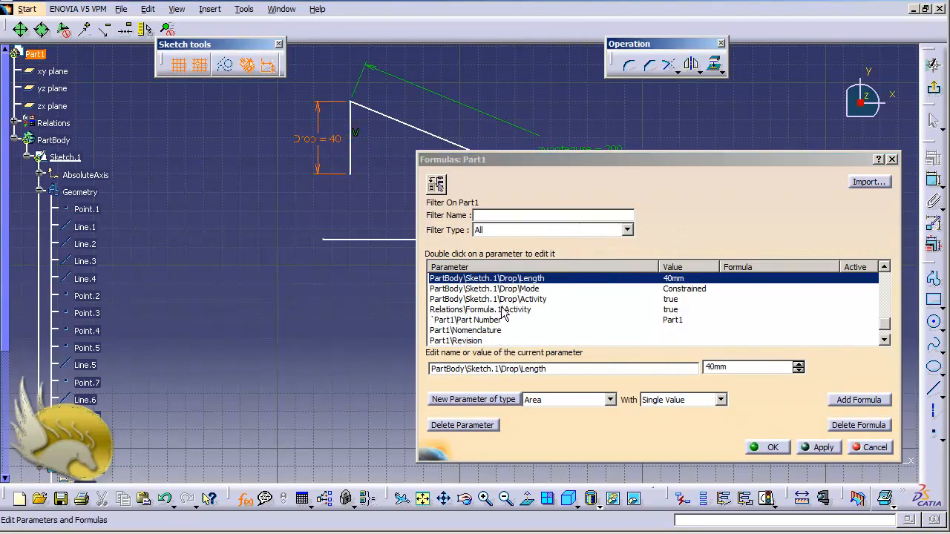
pyautogui.click(859, 400)
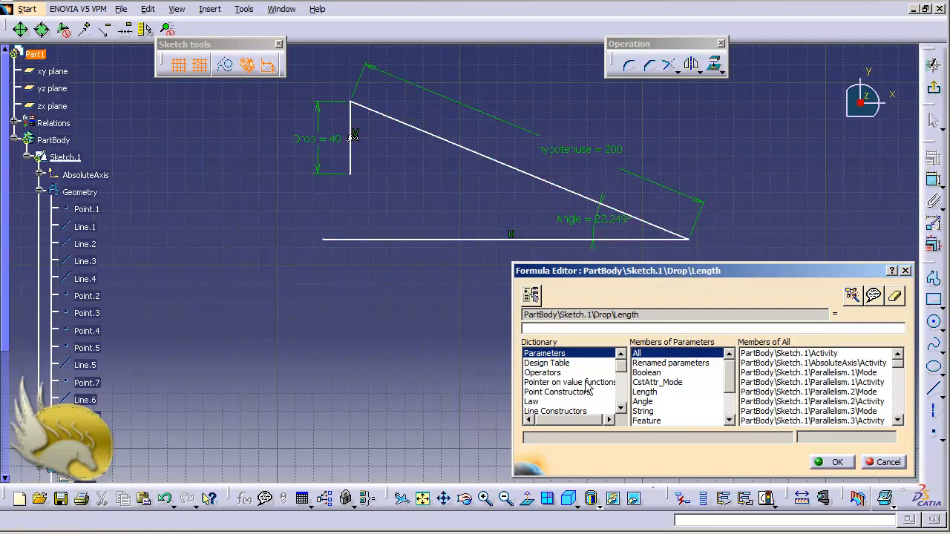
# - Define the Drop length formula as the tangent of Angle multiplied by the hypotenuse length, and accept it
pyautogui.moveTo(623, 371); pyautogui.dragTo(623, 392)
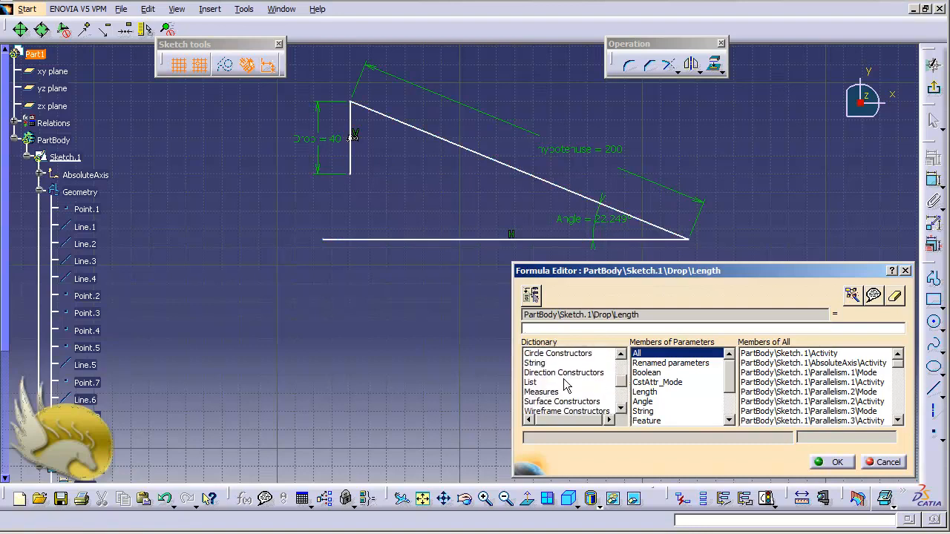
pyautogui.click(622, 407)
pyautogui.click(623, 408)
pyautogui.click(623, 407)
pyautogui.click(622, 408)
pyautogui.click(622, 408)
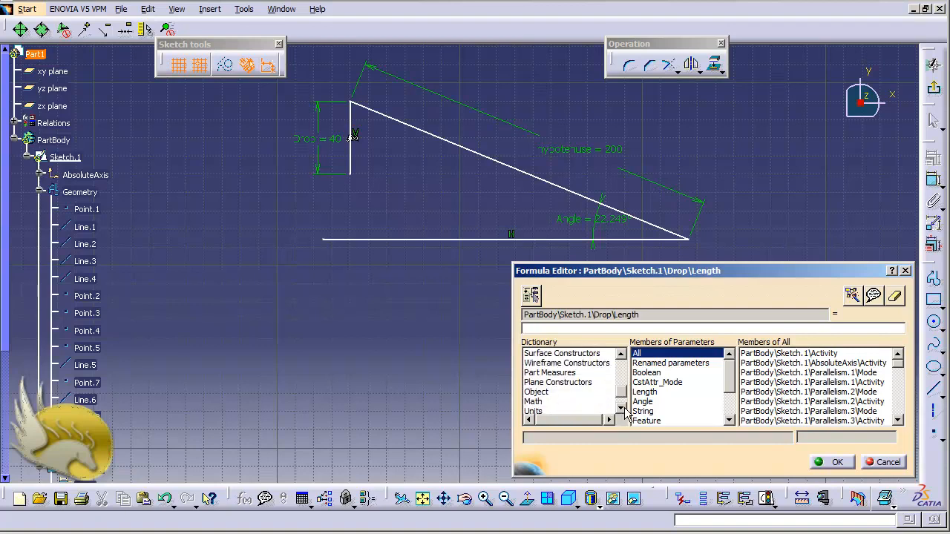
pyautogui.click(534, 401)
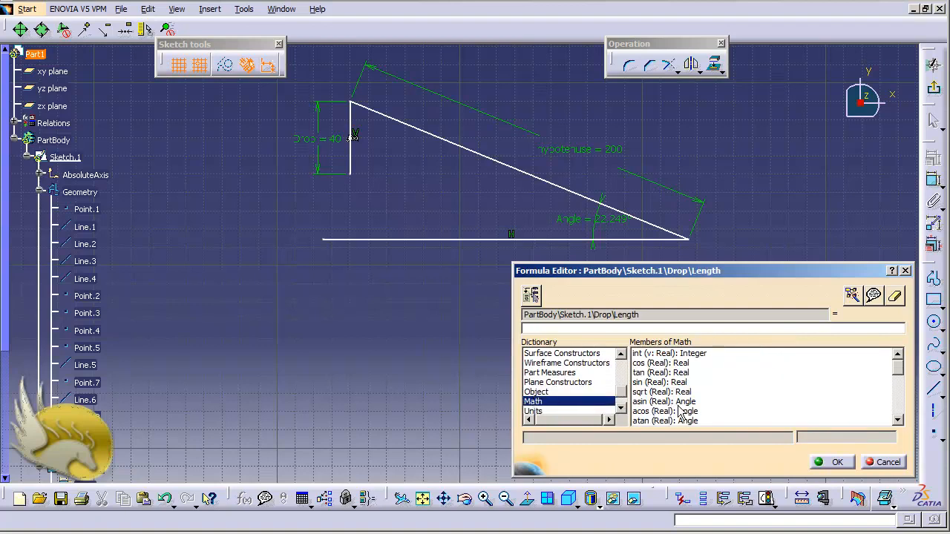
pyautogui.doubleClick(652, 373)
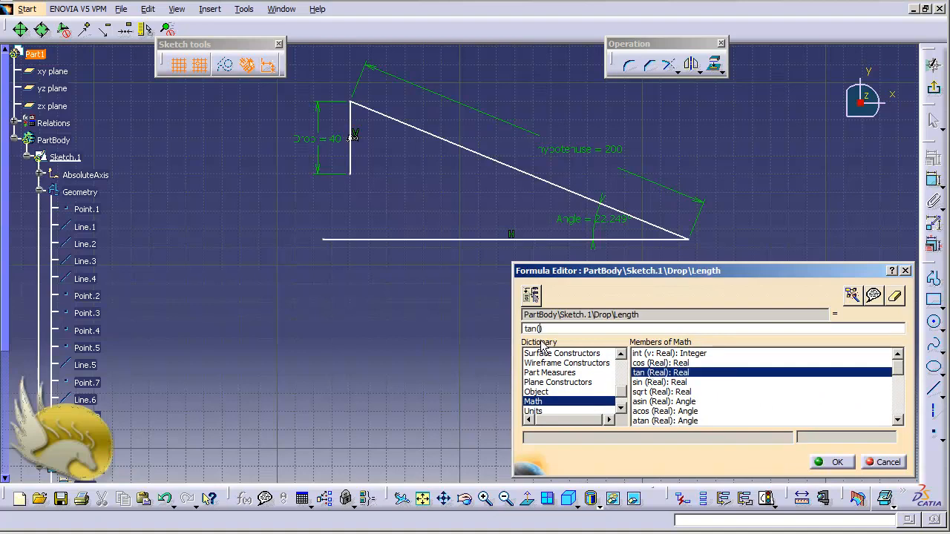
pyautogui.click(588, 224)
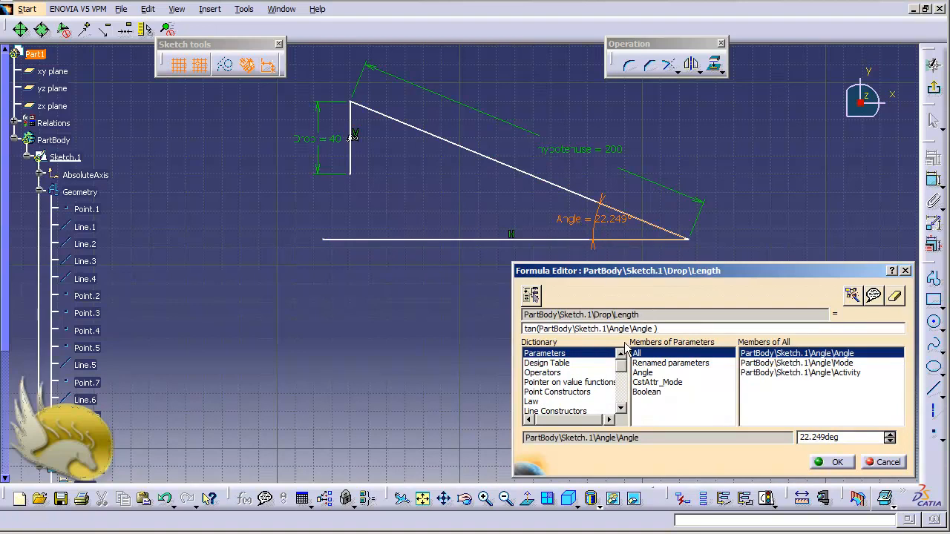
pyautogui.write('*')
pyautogui.click(573, 153)
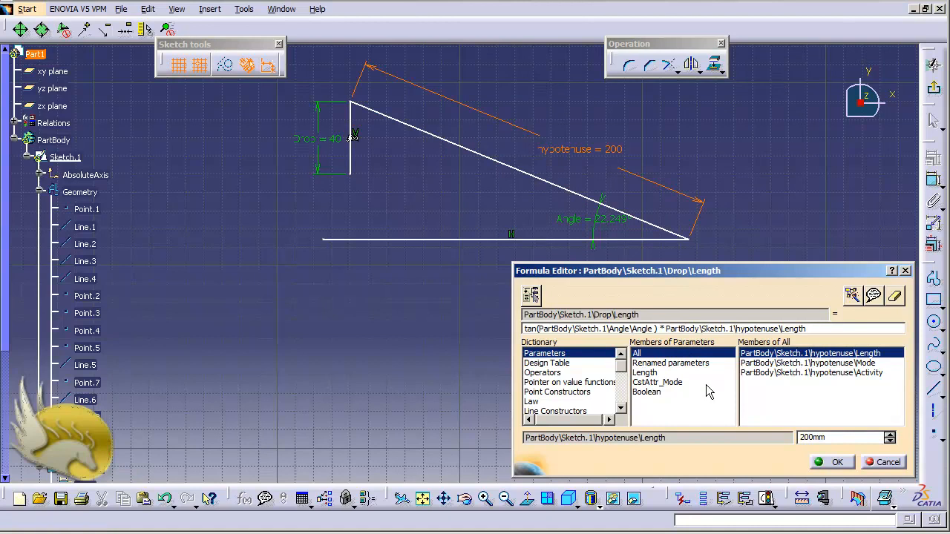
pyautogui.click(836, 463)
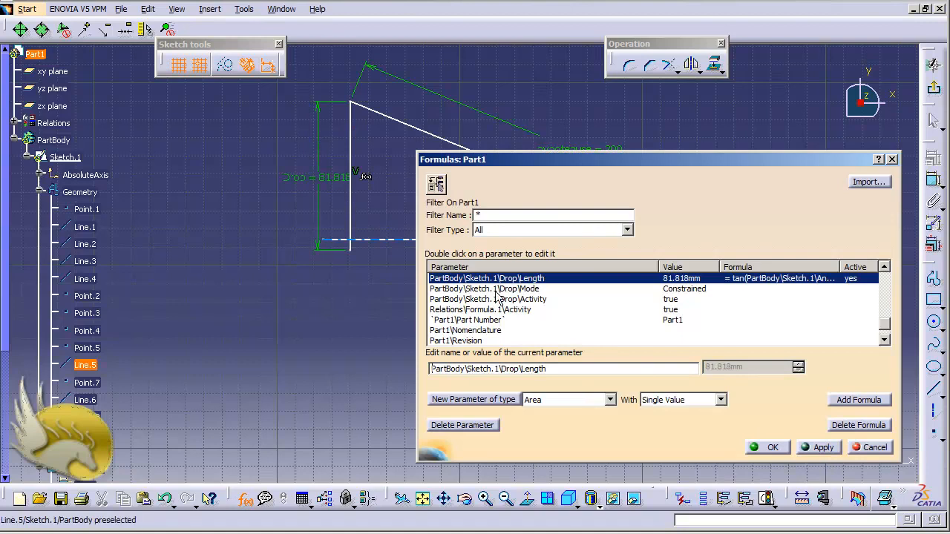
pyautogui.click(771, 447)
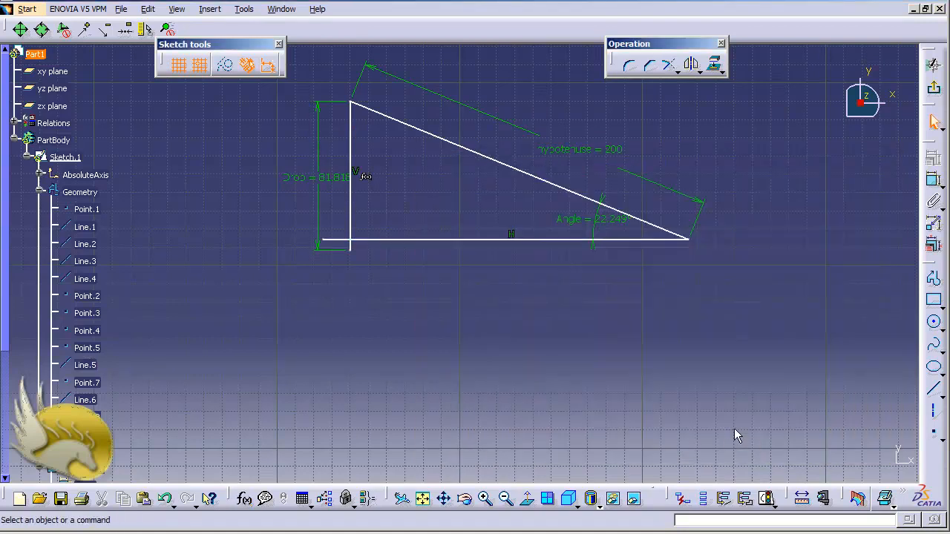
# - Set the Angle dimension to 45 degrees to test the Drop formula
pyautogui.doubleClick(601, 219)
pyautogui.write('45')
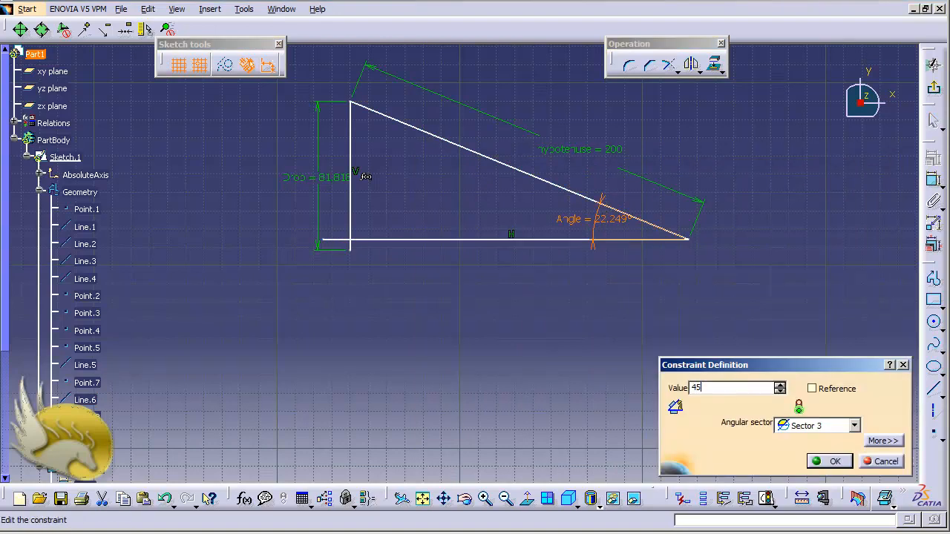
pyautogui.press('Return')
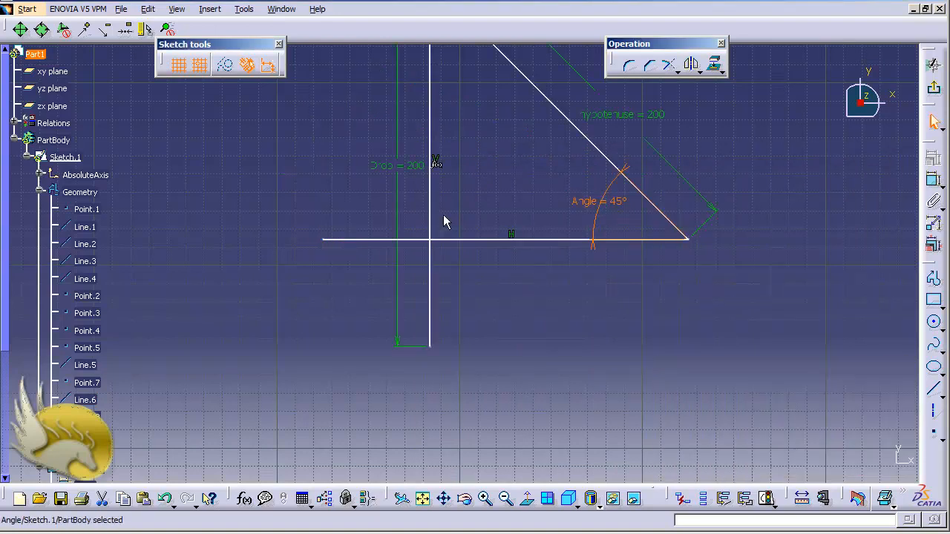
# - Set the Angle dimension to 60 degrees and move the Drop label slightly below the horizontal line
pyautogui.doubleClick(613, 205)
pyautogui.write('60')
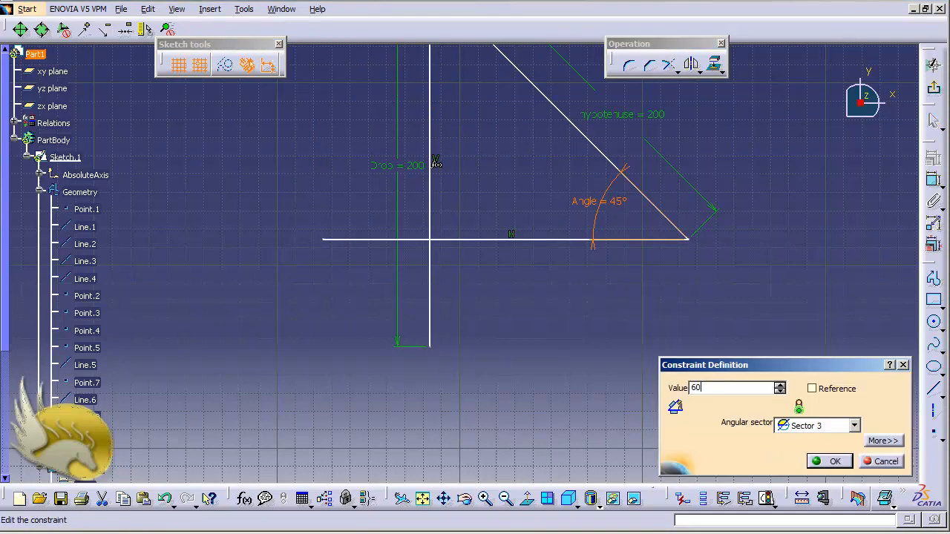
pyautogui.press('Return')
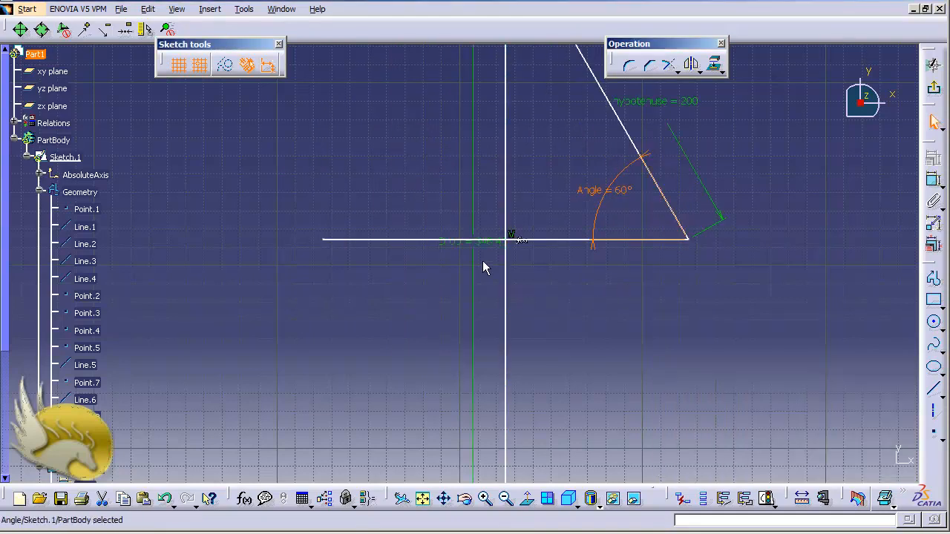
pyautogui.moveTo(481, 251); pyautogui.dragTo(478, 267)
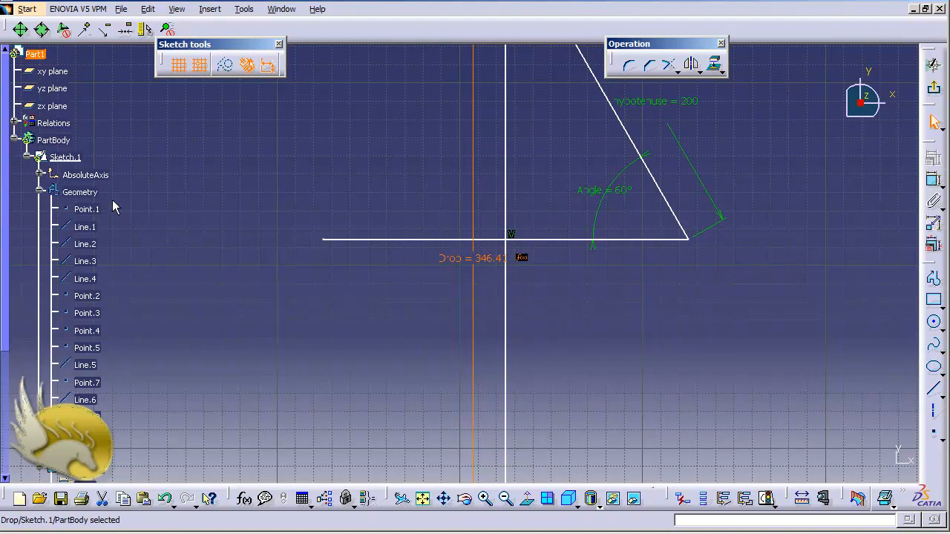
# - Collapse the sketch's Geometry and Constraints branches and expand Relations to examine the stored formulas
pyautogui.click(40, 194)
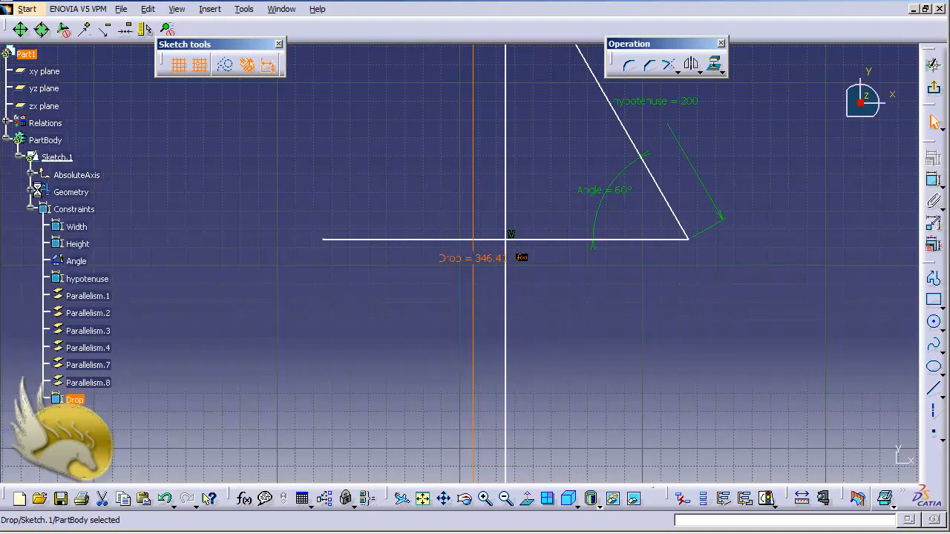
pyautogui.click(31, 215)
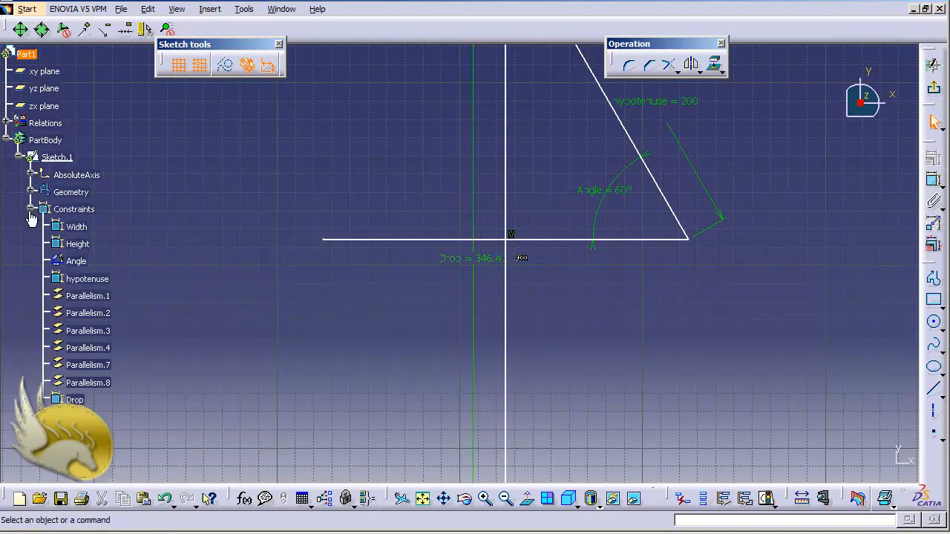
pyautogui.click(31, 209)
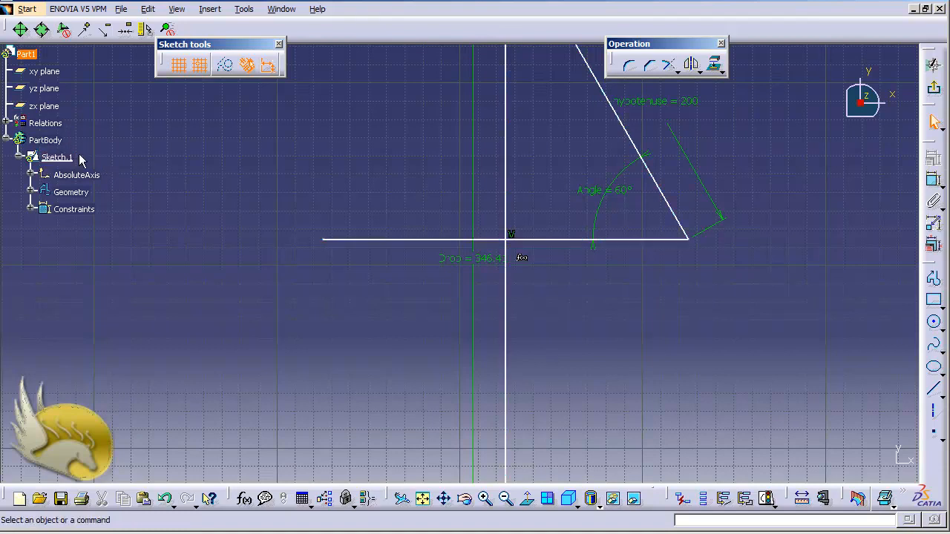
pyautogui.click(6, 123)
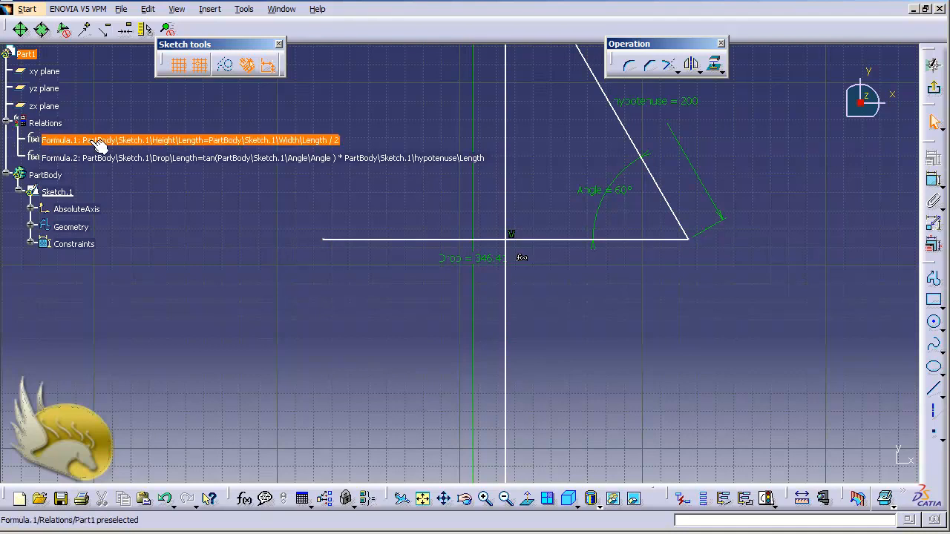
# - Review the options available for the Height formula without applying any, and select the Drop formula under Relations
pyautogui.rightClick(208, 144)
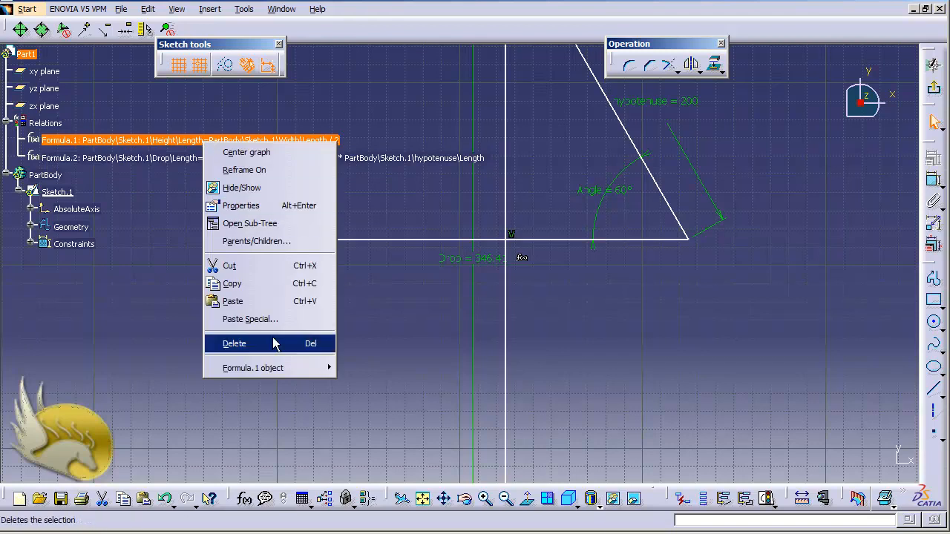
pyautogui.moveTo(283, 368)
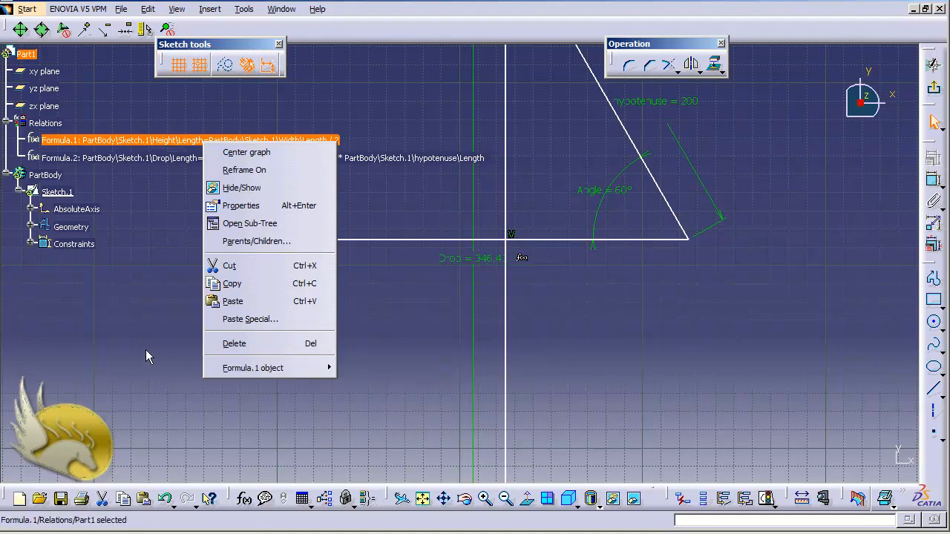
pyautogui.click(97, 165)
pyautogui.click(131, 159)
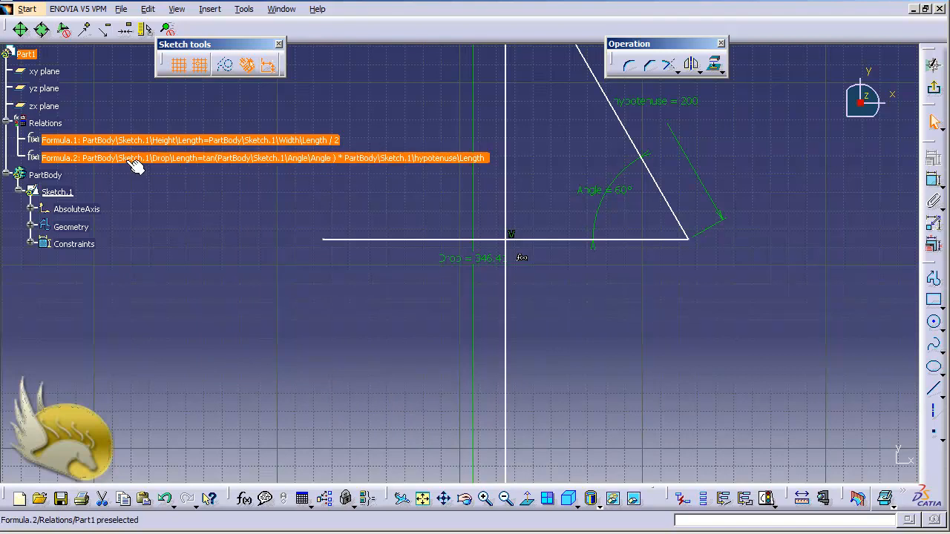